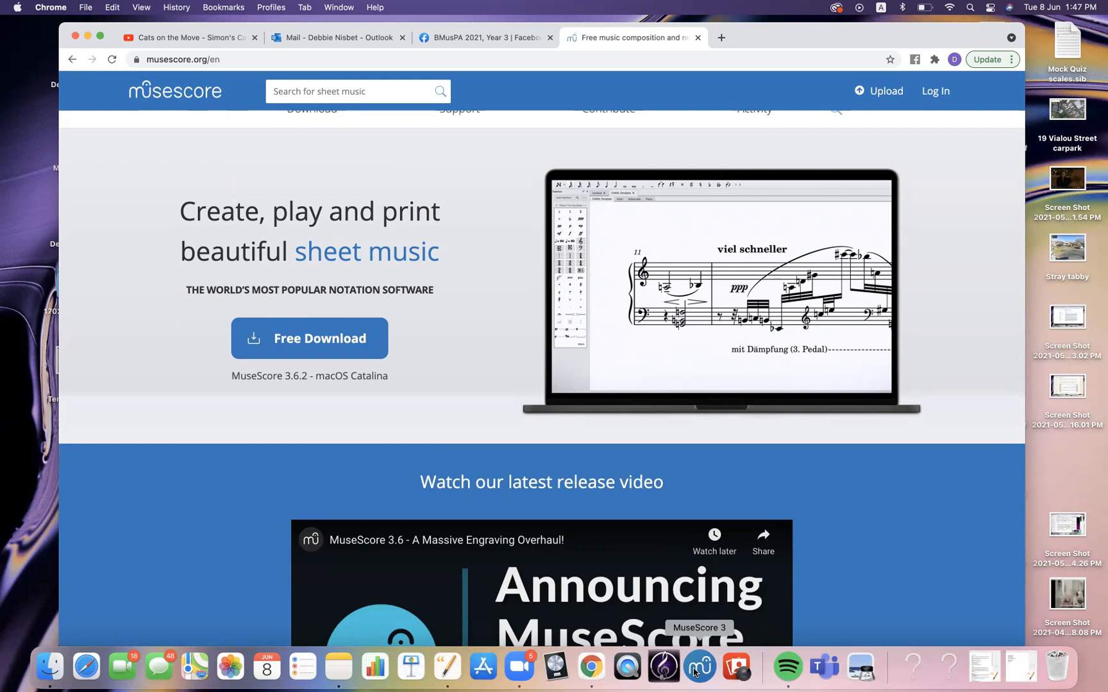
Launch MuseScore 3 and start creating a new score from the Start Center
left_click(694, 671)
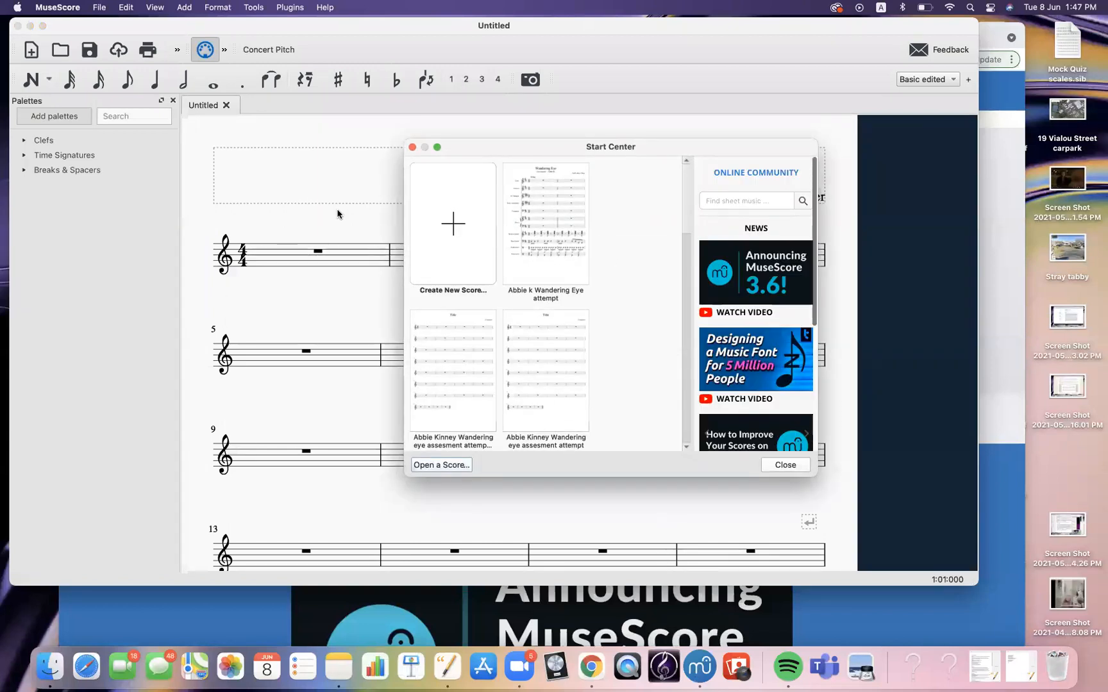
left_click_drag(479, 148, 441, 126)
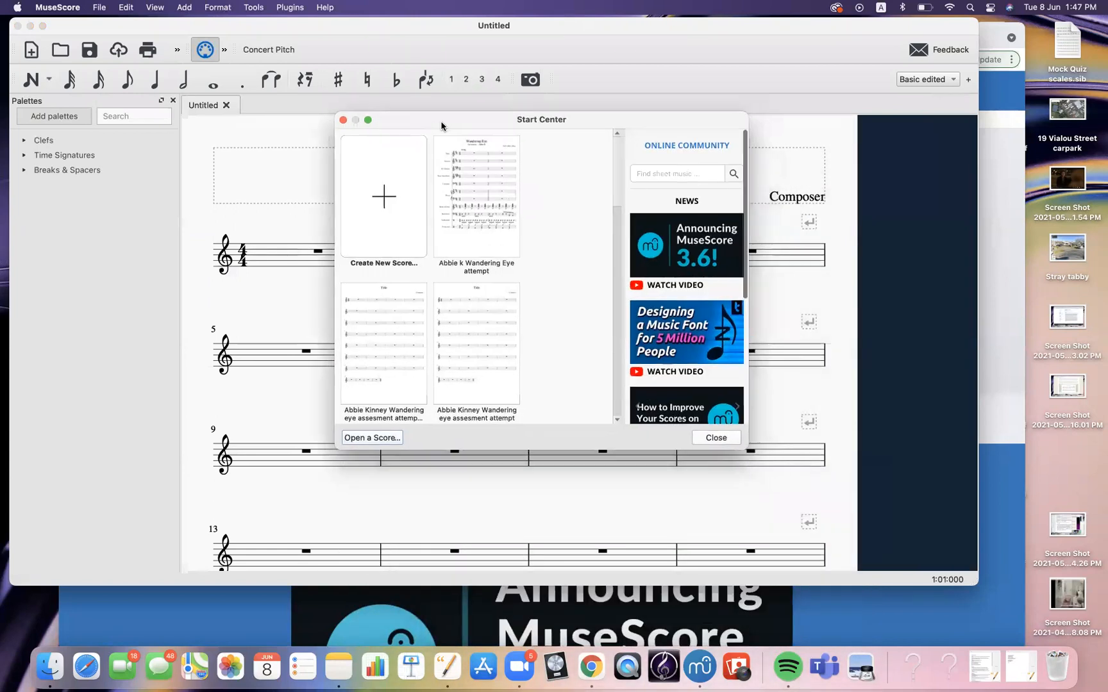
left_click(378, 204)
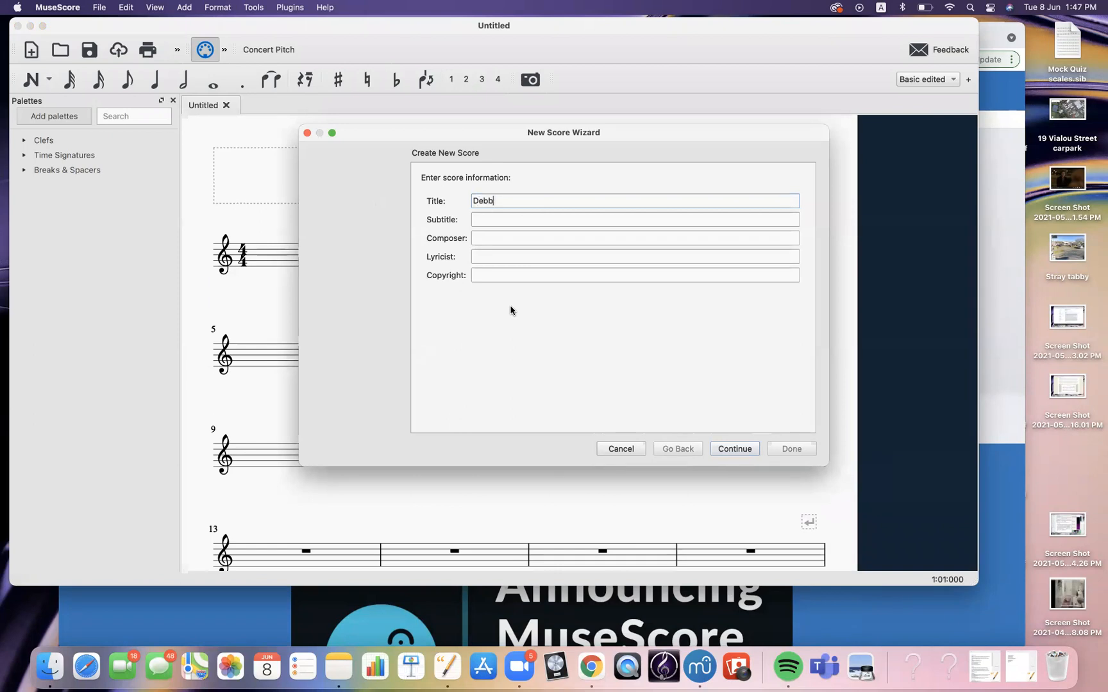
Title the new score with the user's first name followed by 'Harmony Project' and continue
type("Debbie Harmony Pojhre")
type("oject")
left_click(729, 450)
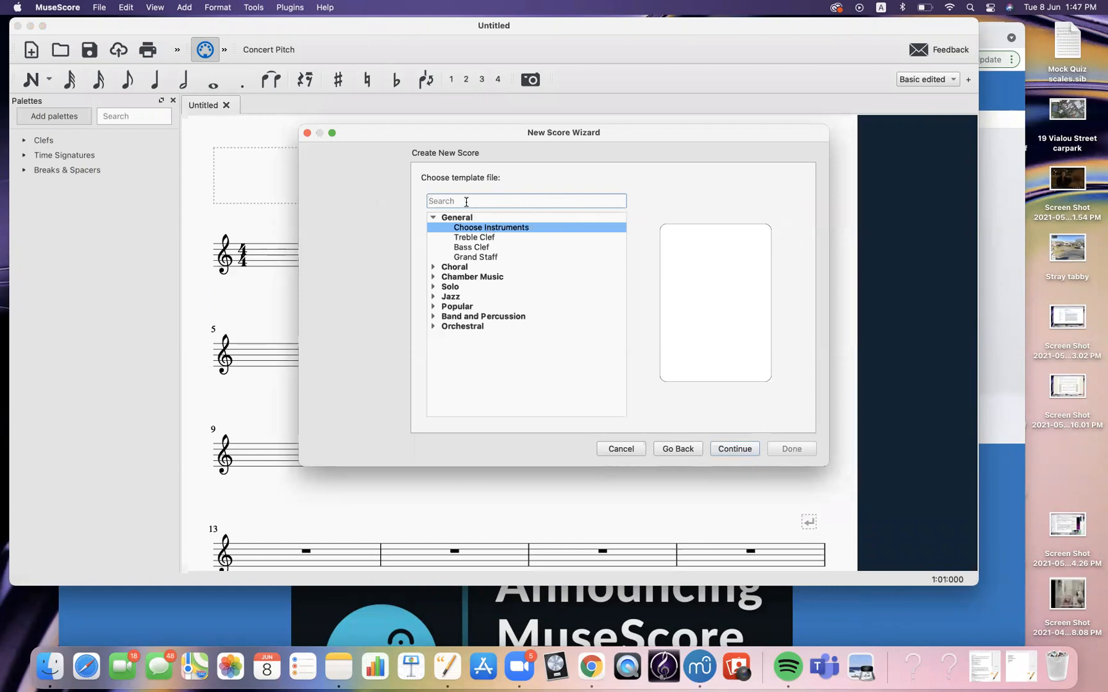
Search the templates for Piano, choose the Solo Piano template, and continue
type("Pinao")
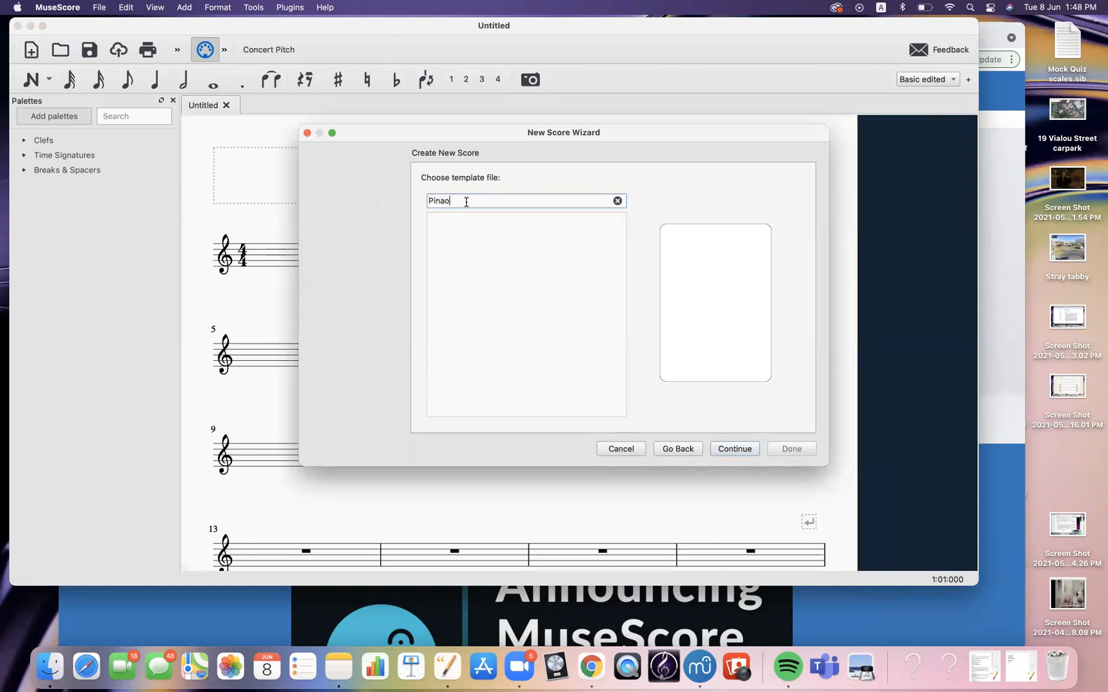
key("BackSpace")
key("BackSpace")
type("a")
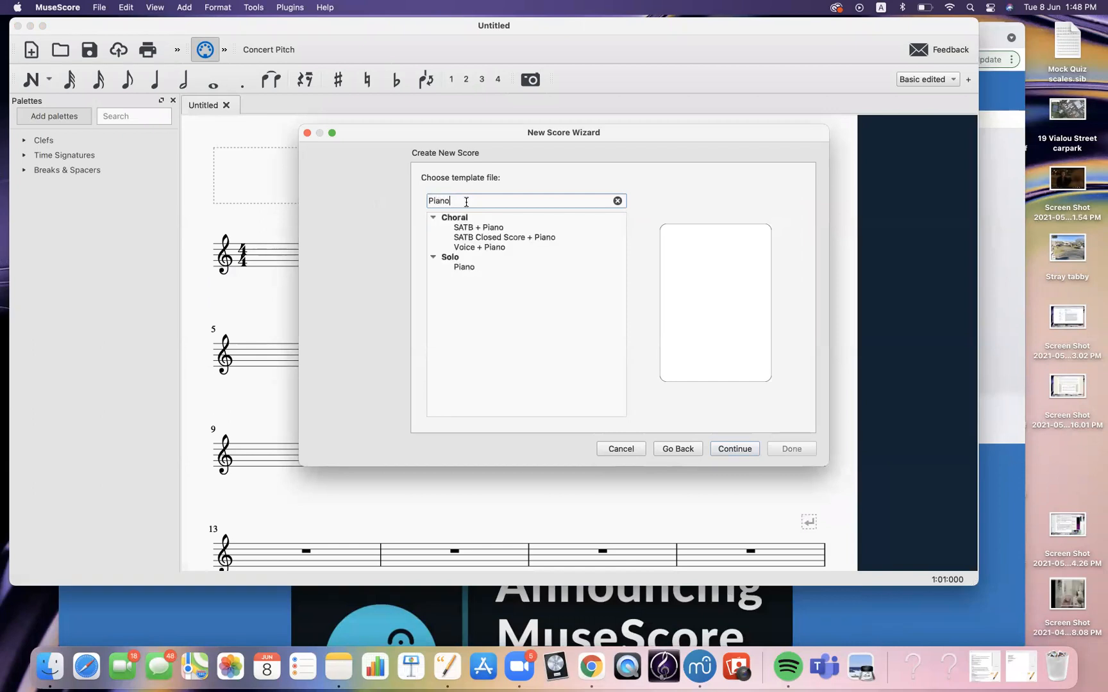
left_click(465, 267)
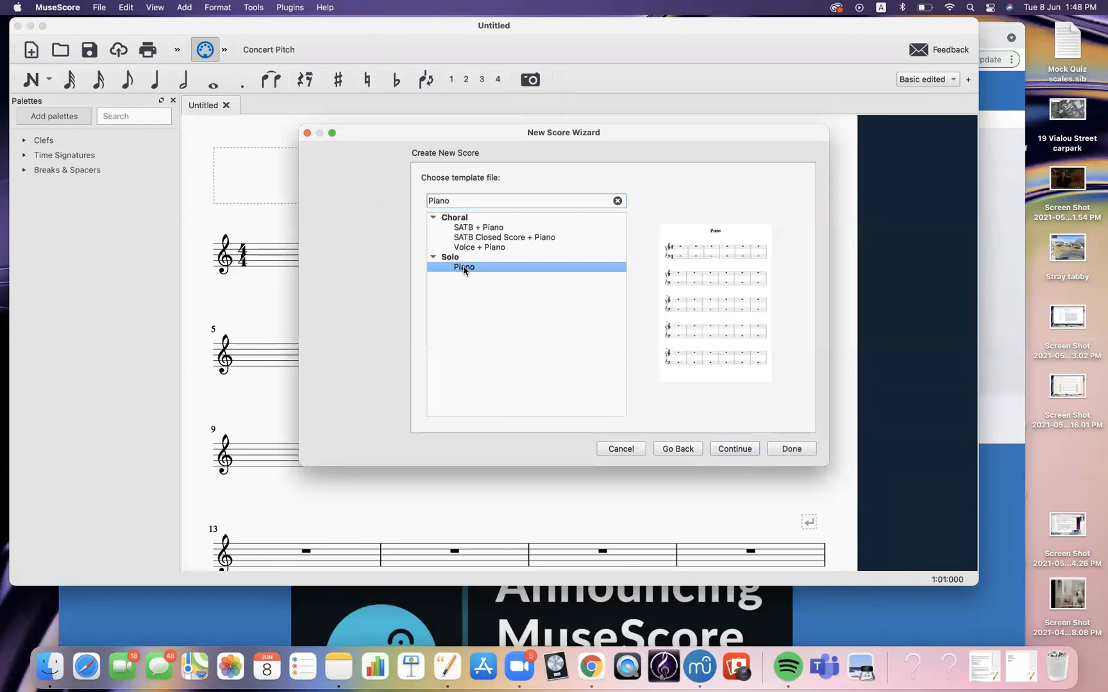
left_click(729, 450)
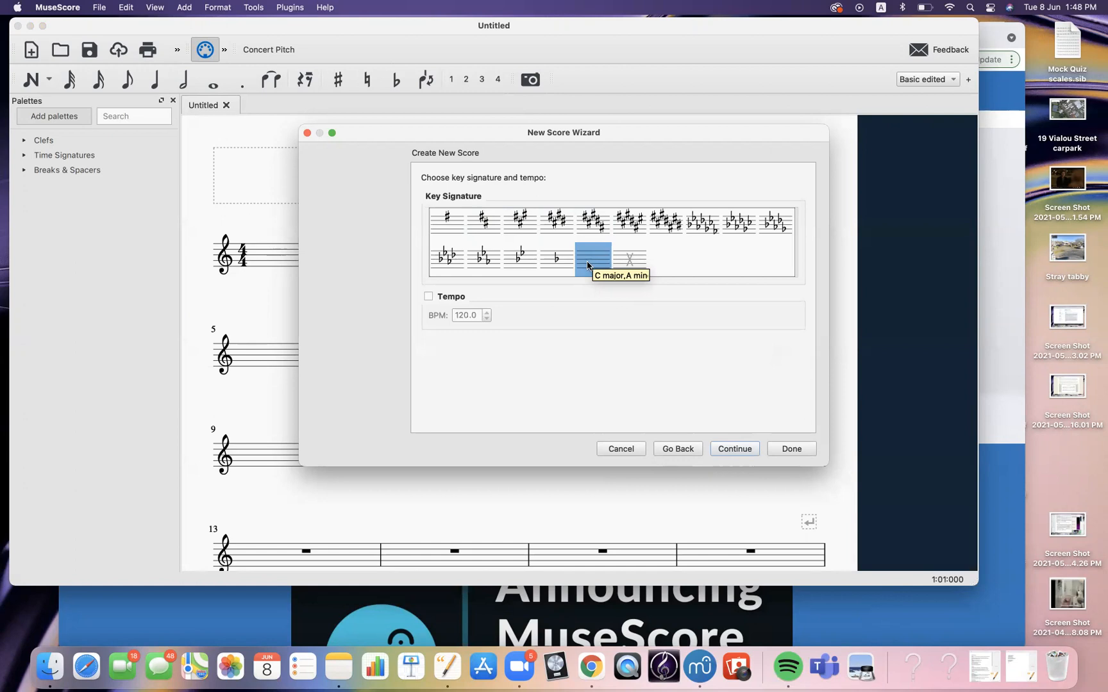
Keep the default key signature, 4/4 time and 32 measures, and finish creating the score
left_click(728, 450)
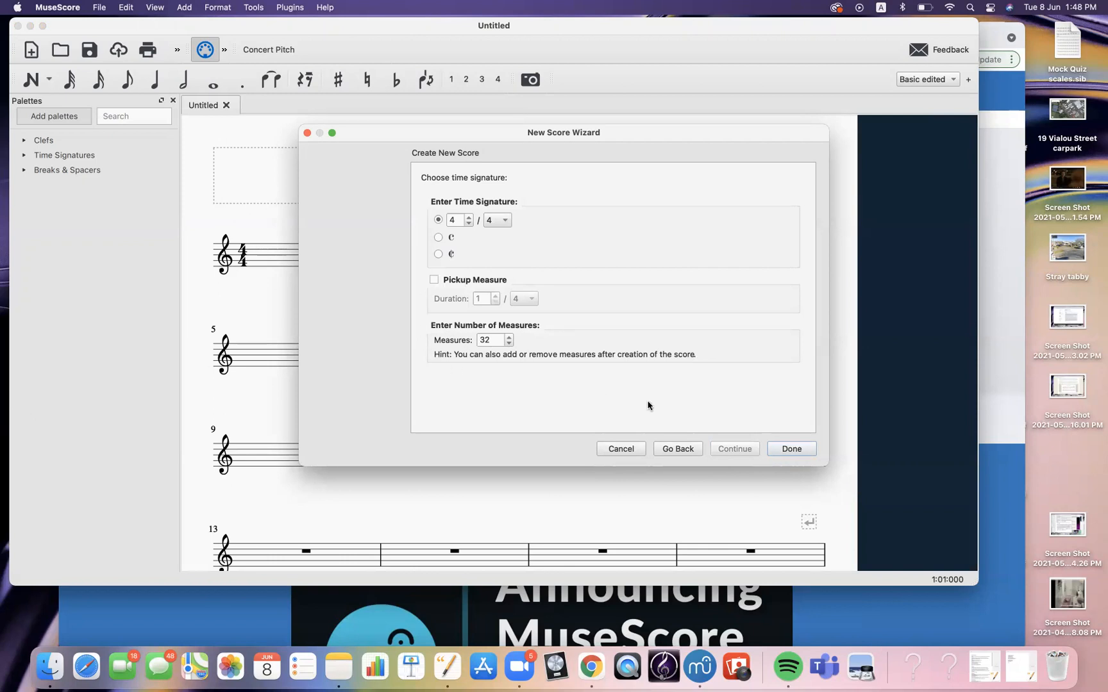
left_click(781, 447)
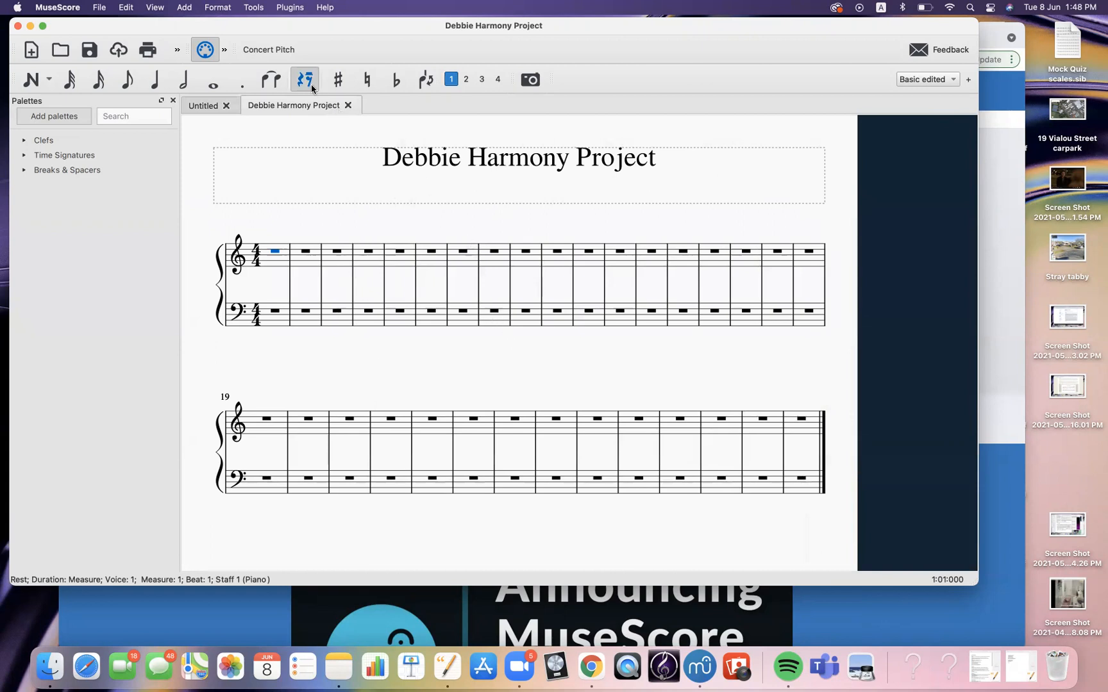
Examine the note input modes and the Clefs and Time Signatures palettes
left_click(50, 80)
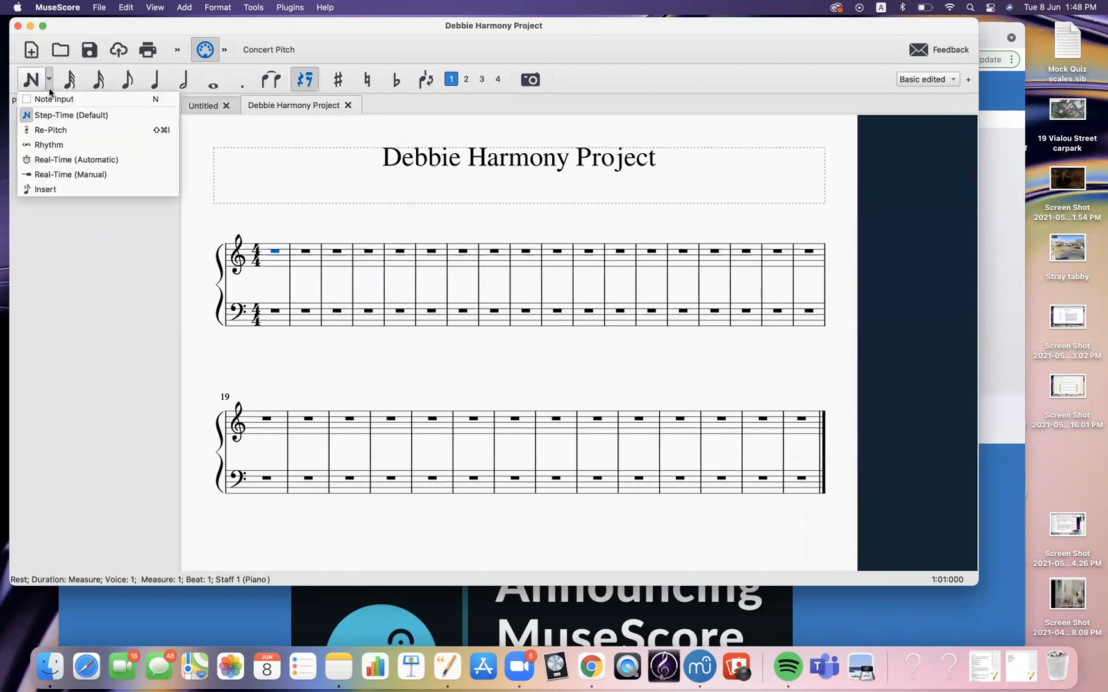
left_click(90, 241)
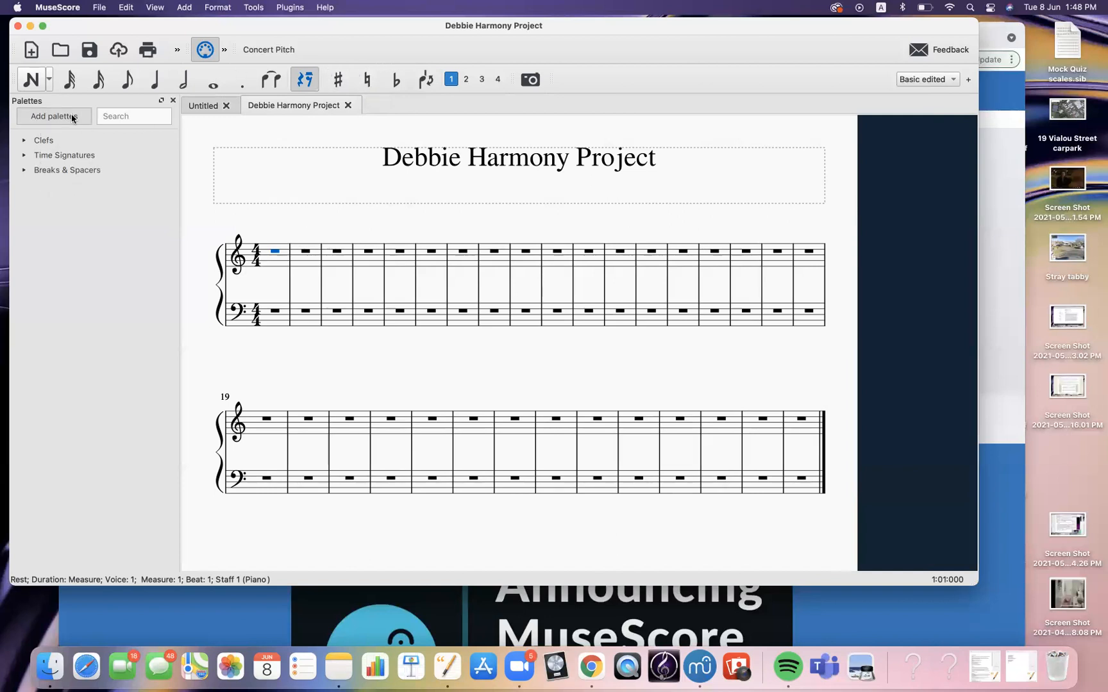
left_click(25, 141)
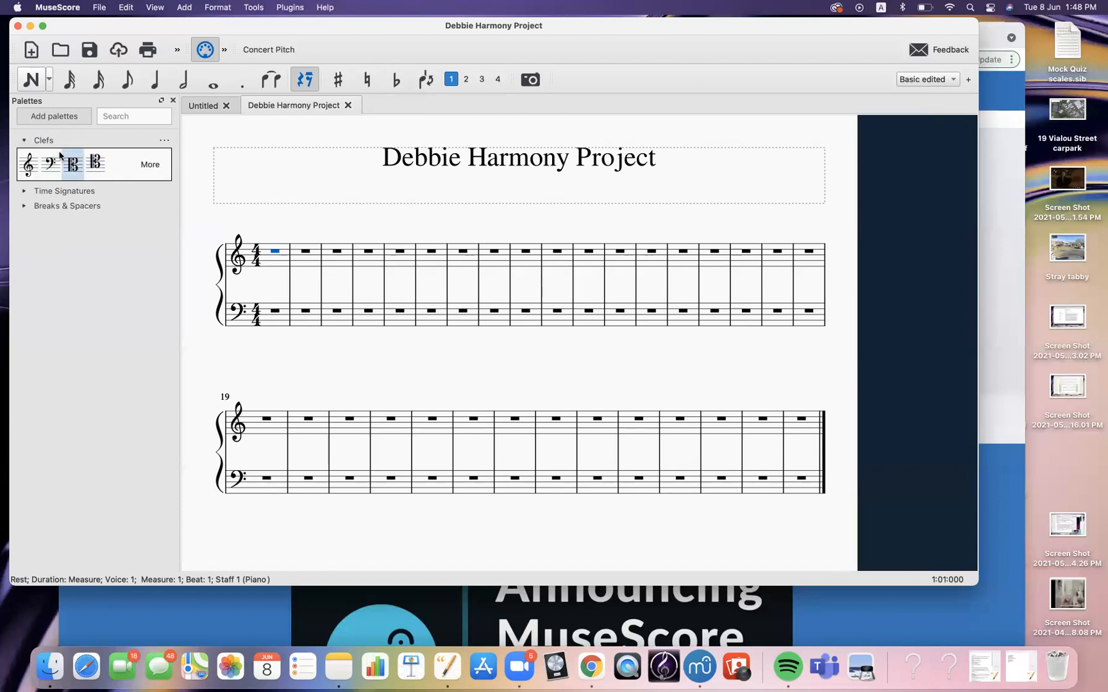
left_click(25, 141)
left_click(25, 155)
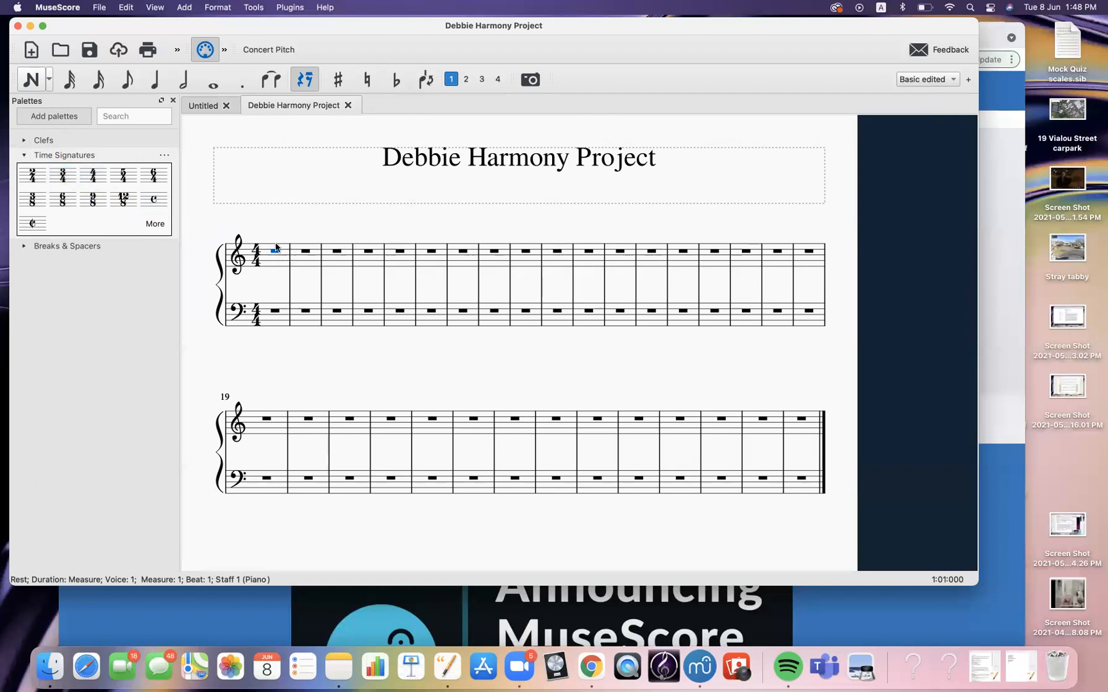
left_click(24, 155)
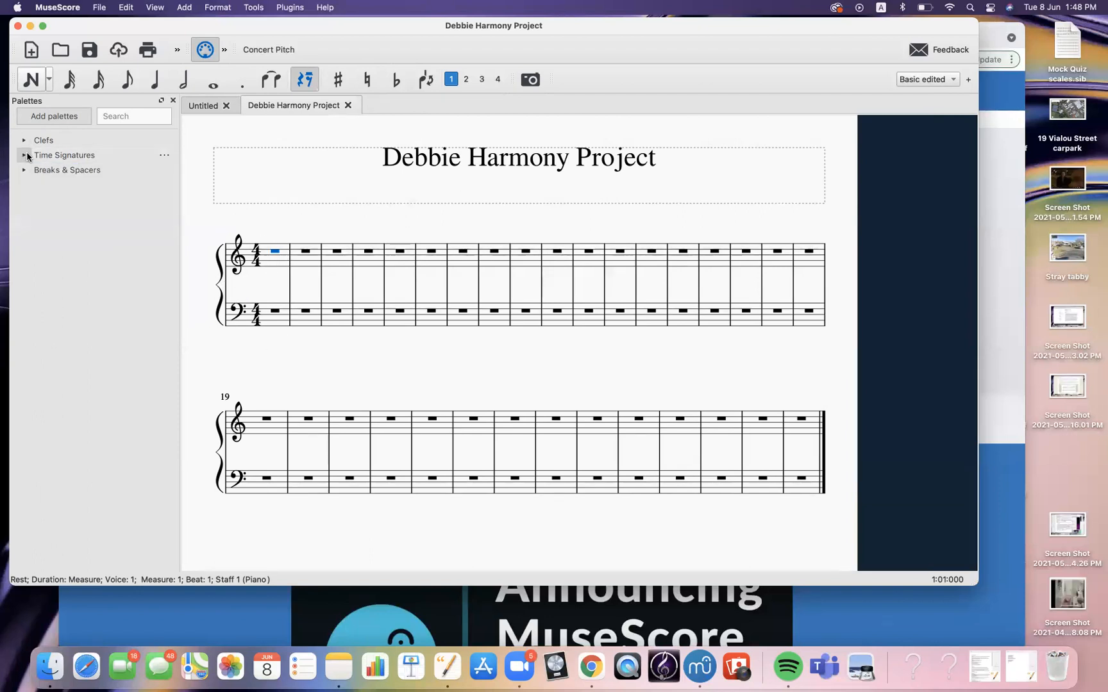
Browse the list of additional palettes available to add
left_click(53, 116)
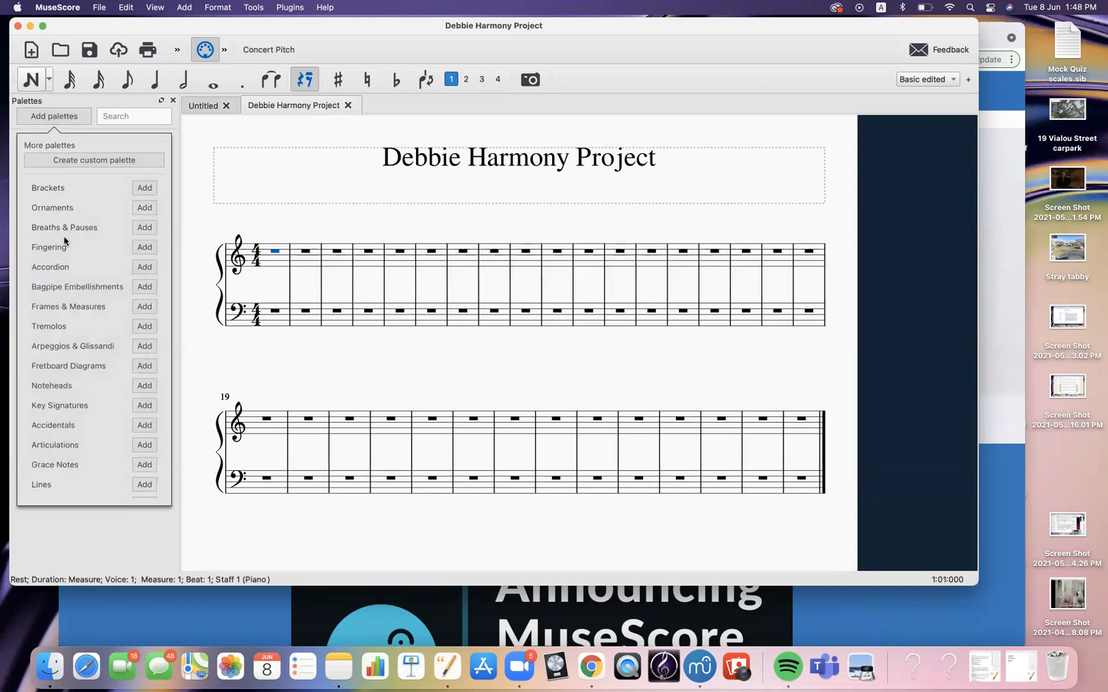
scroll(65, 249, "down", 3)
scroll(65, 249, "down", 4)
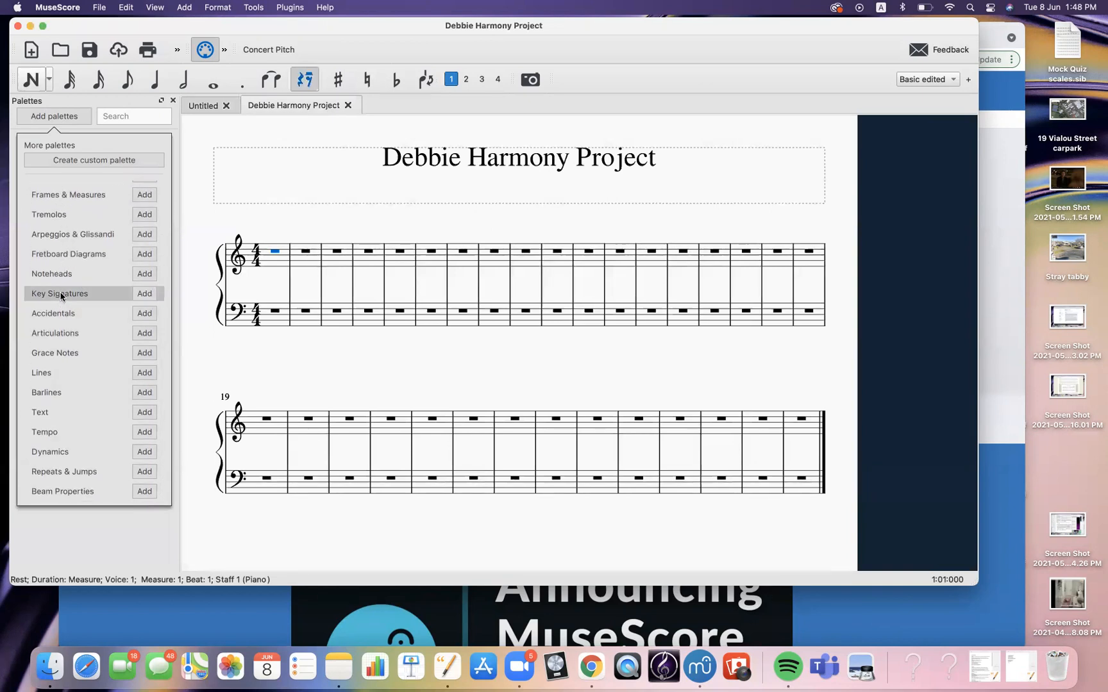
left_click(66, 531)
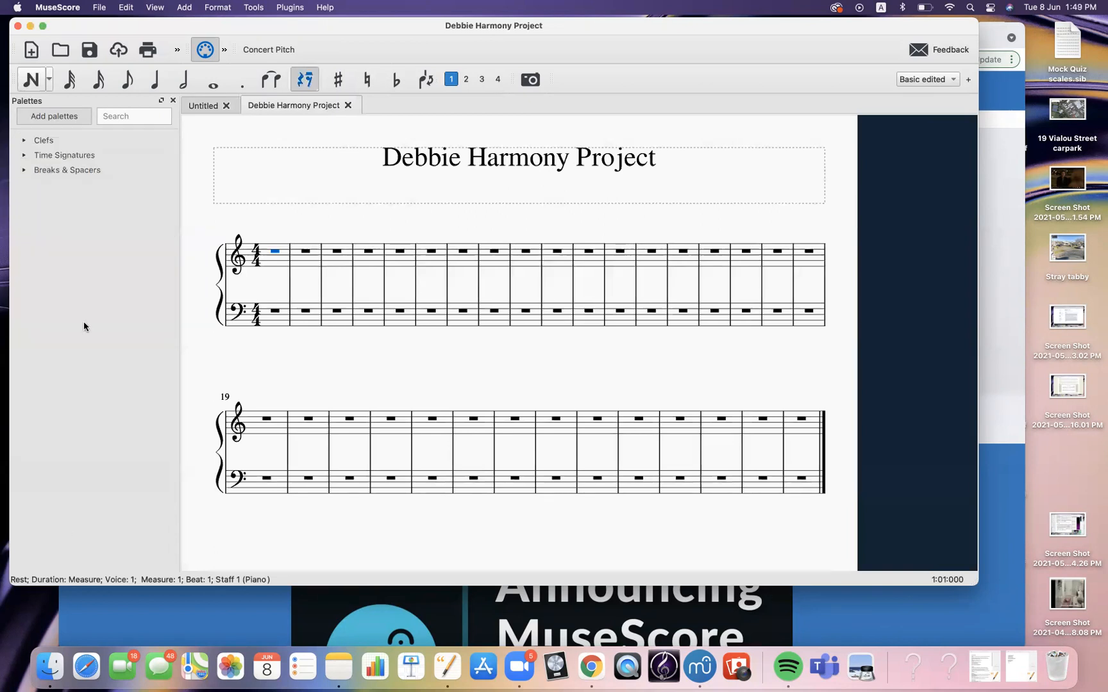
Add the Key Signatures palette to the Palettes panel and preview its contents
left_click(41, 120)
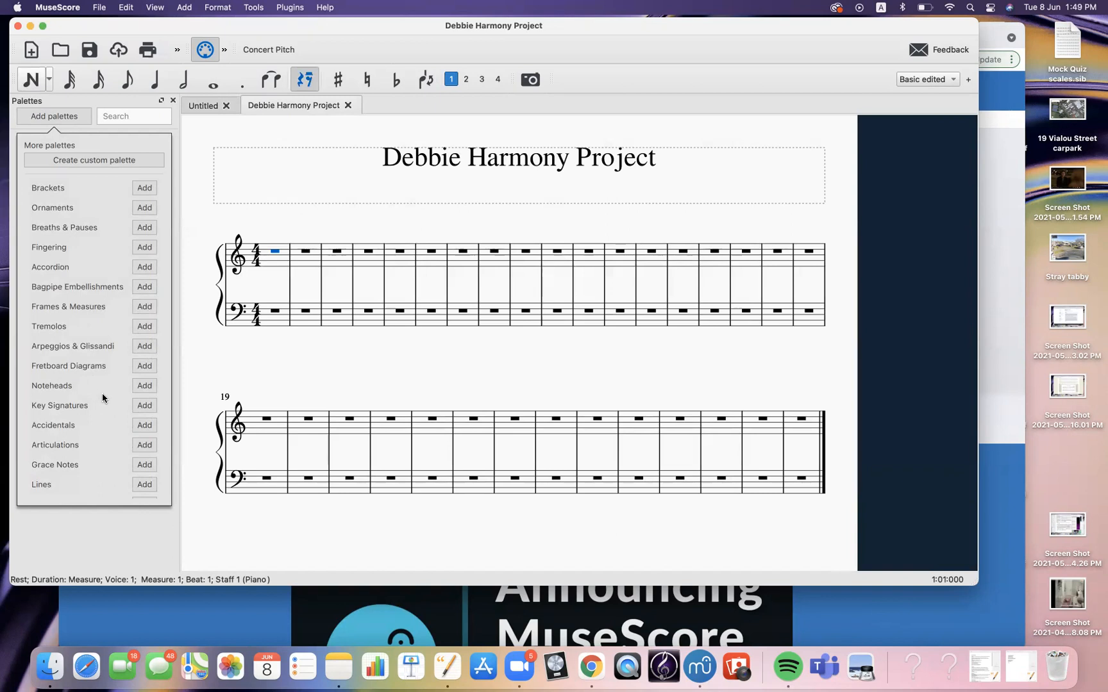
left_click(142, 406)
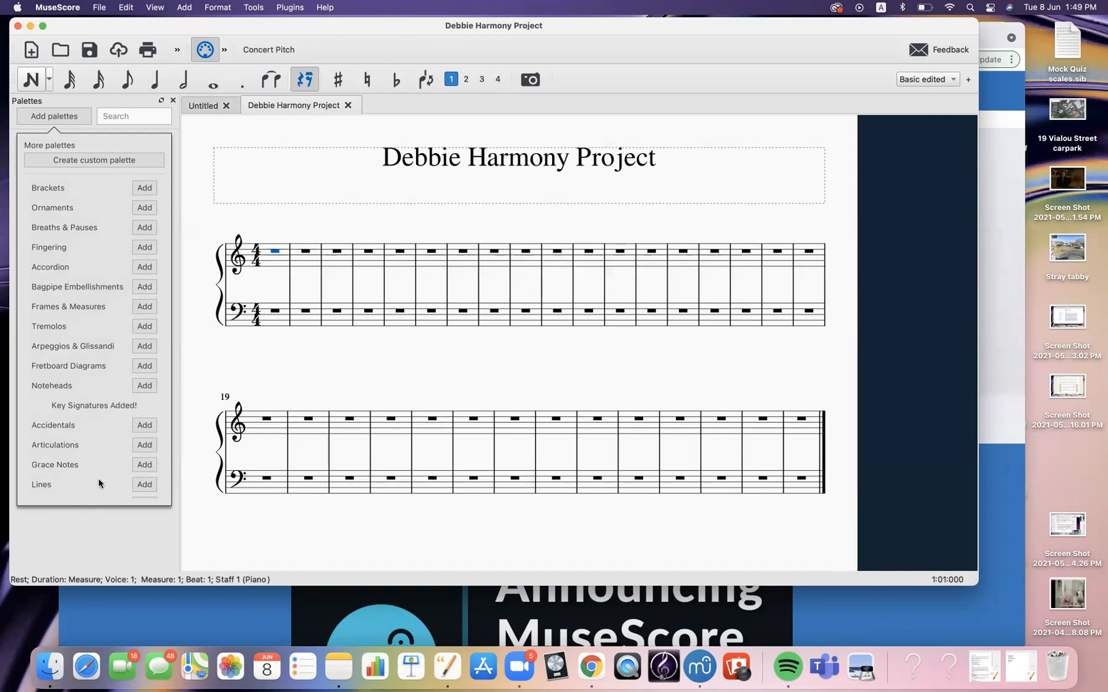
left_click(90, 537)
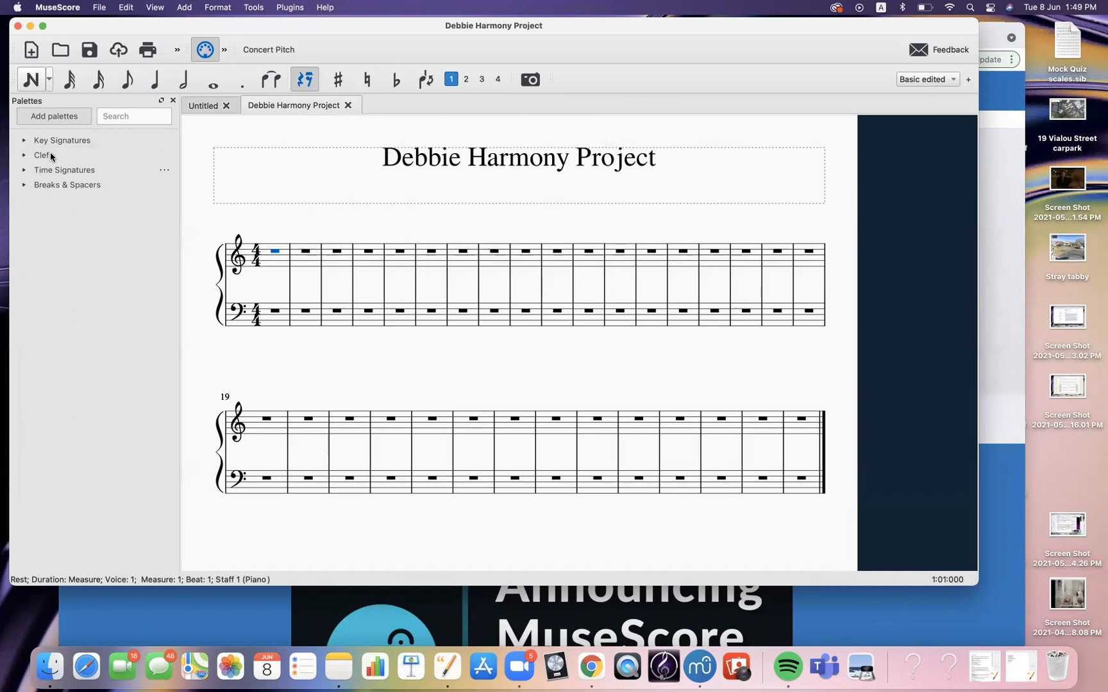
left_click(25, 140)
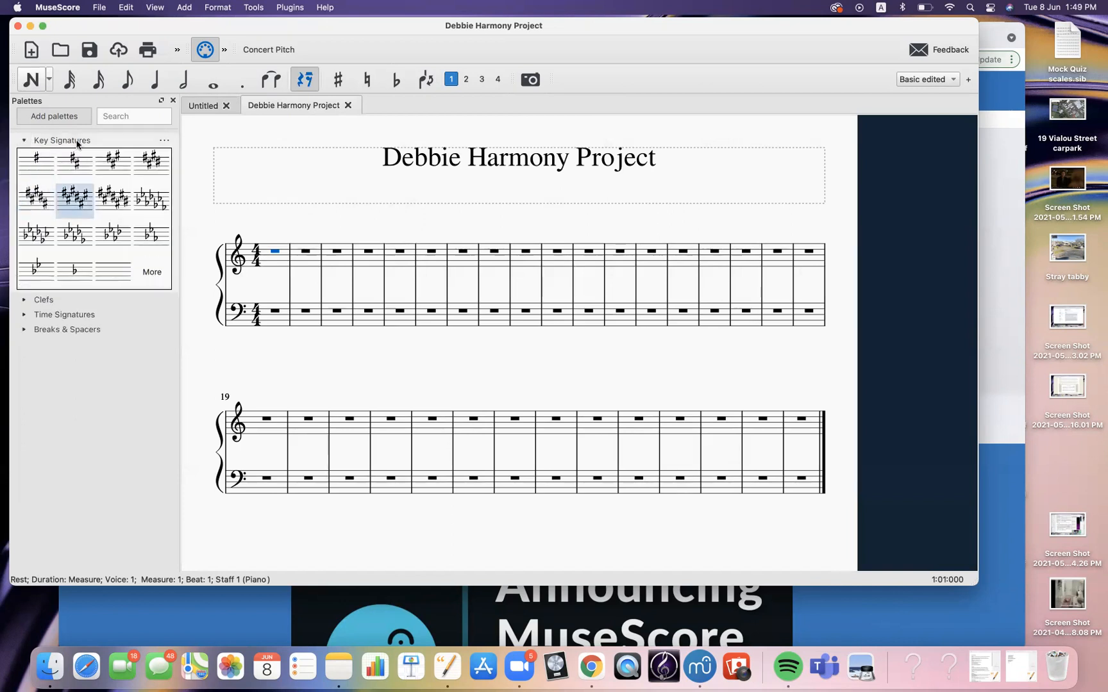
left_click(26, 141)
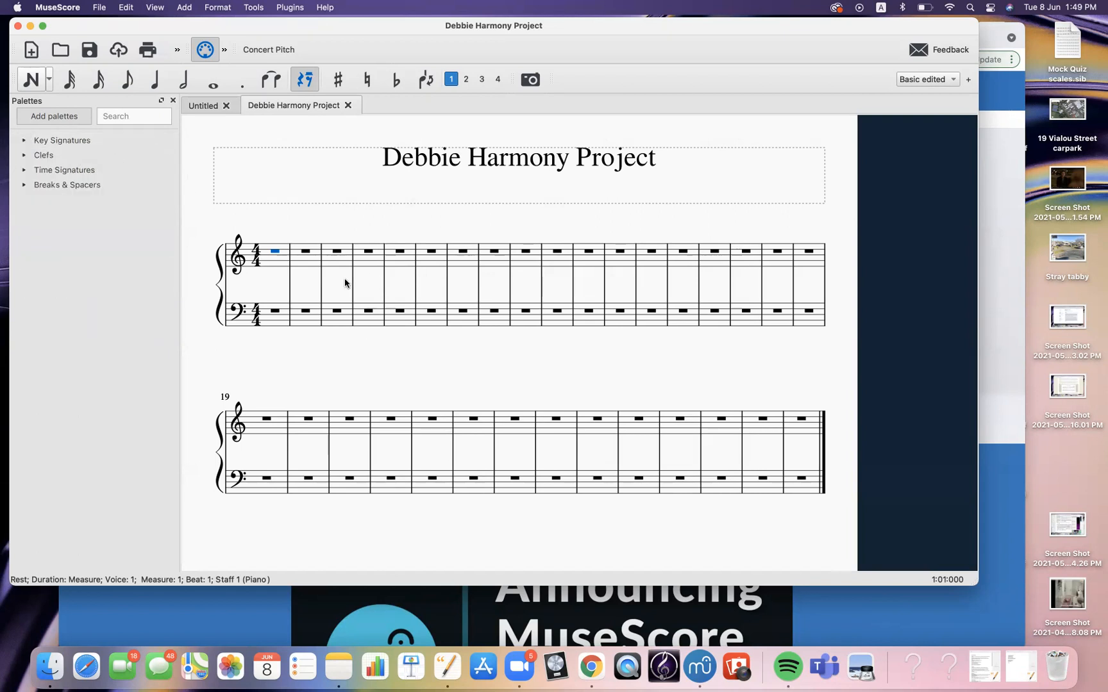
key("Escape")
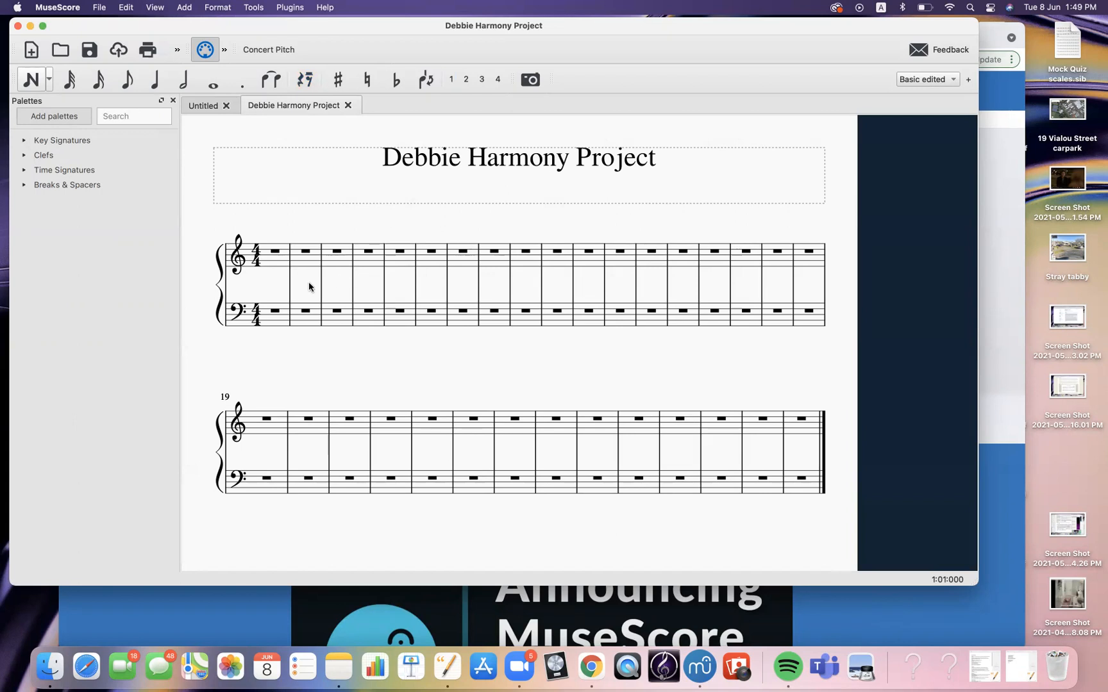
Insert a system break after measure 4 so the first line holds four measures
left_click(384, 287)
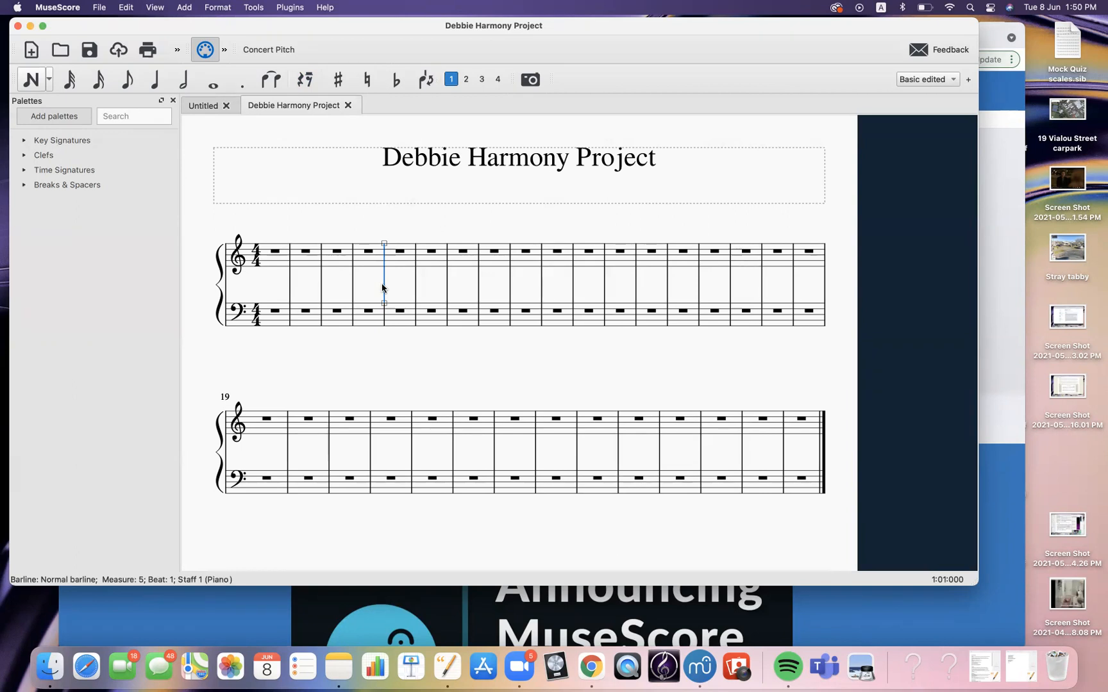
key("Return")
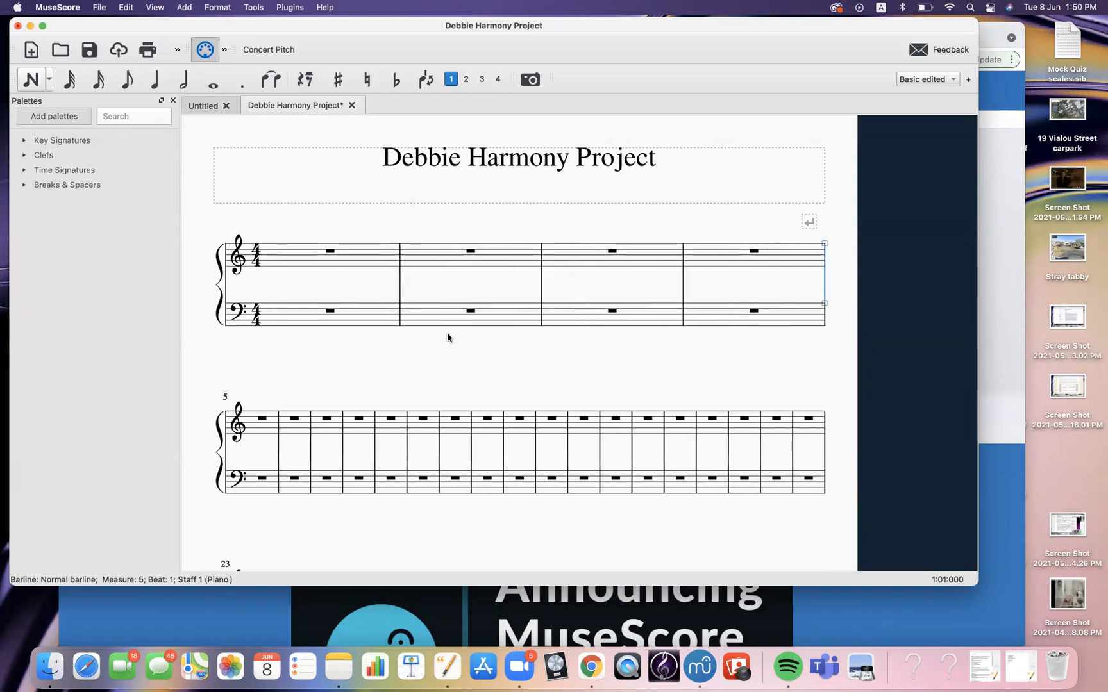
Insert a system break after measure 8
scroll(447, 332, "down", 1)
scroll(446, 333, "down", 1)
scroll(447, 332, "right", 2)
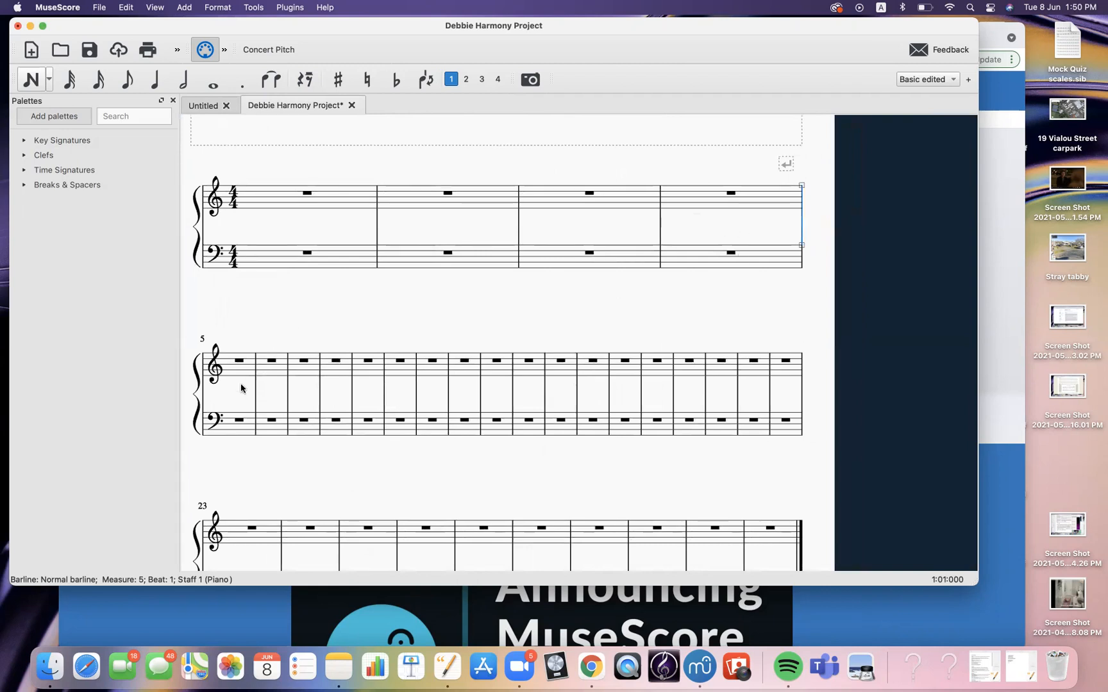
left_click(351, 393)
key("Return")
Insert a system break after measure 12
scroll(402, 390, "down", 3)
scroll(402, 389, "left", 1)
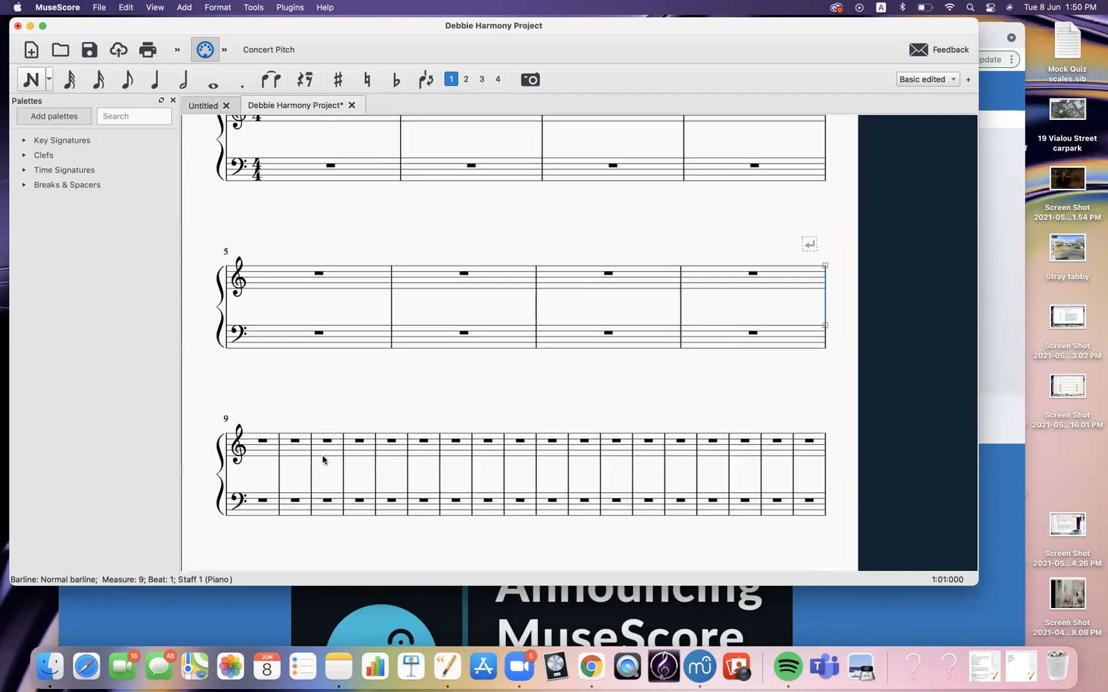
left_click(375, 476)
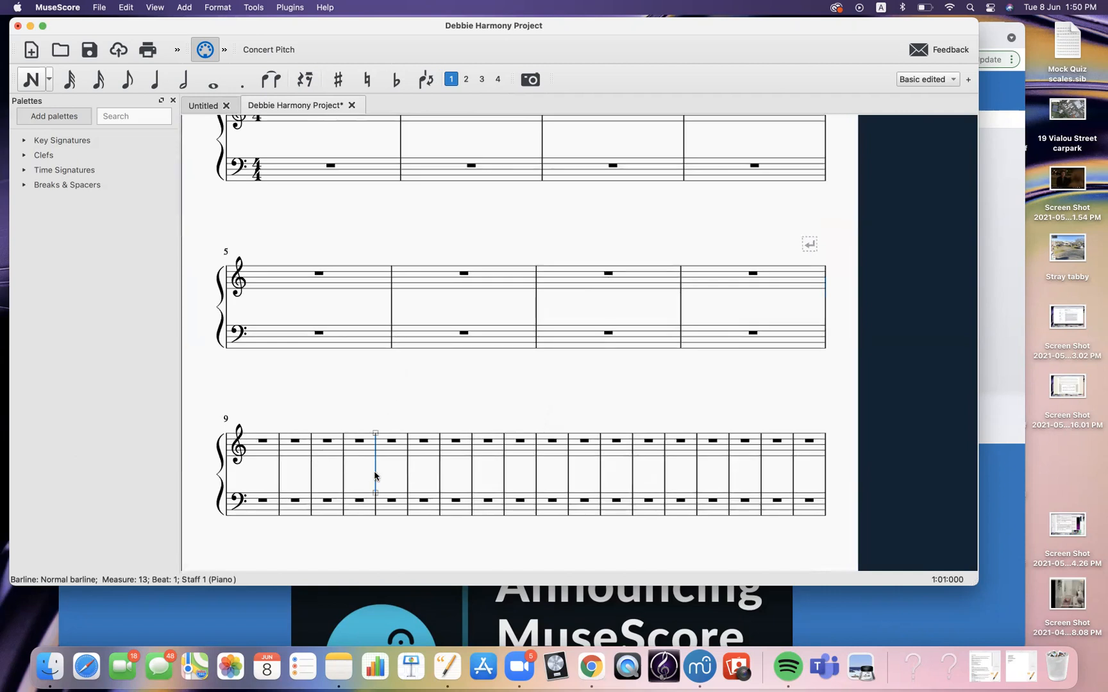
key("Return")
Insert a system break after measure 16
scroll(416, 462, "down", 5)
scroll(416, 462, "left", 1)
left_click(416, 461)
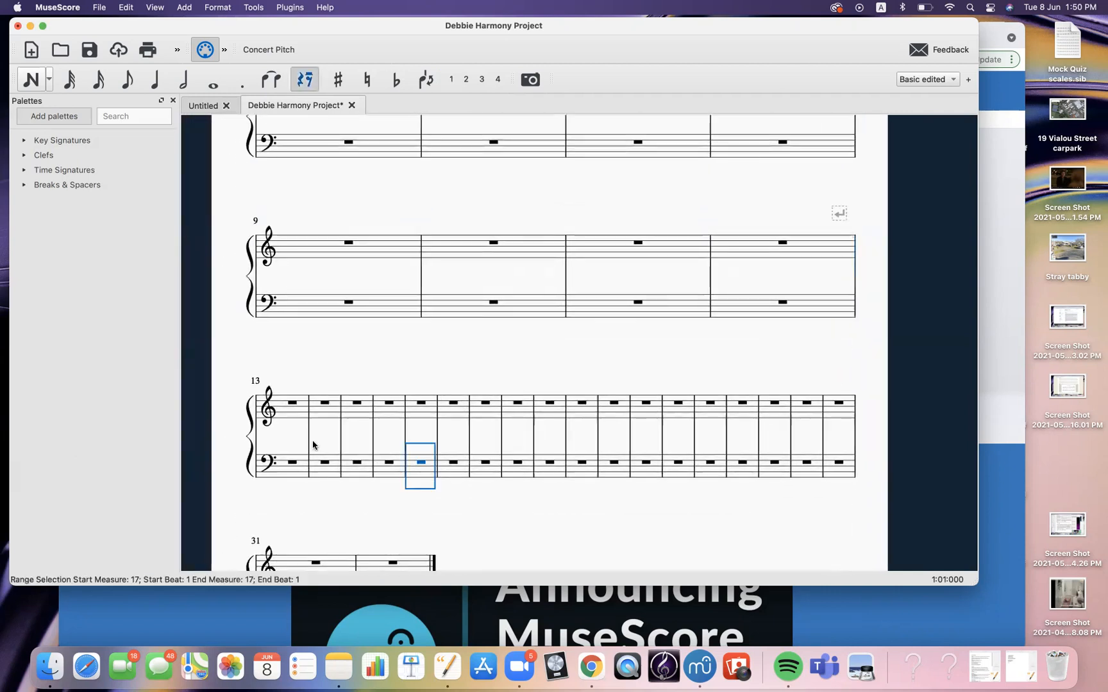
left_click(405, 434)
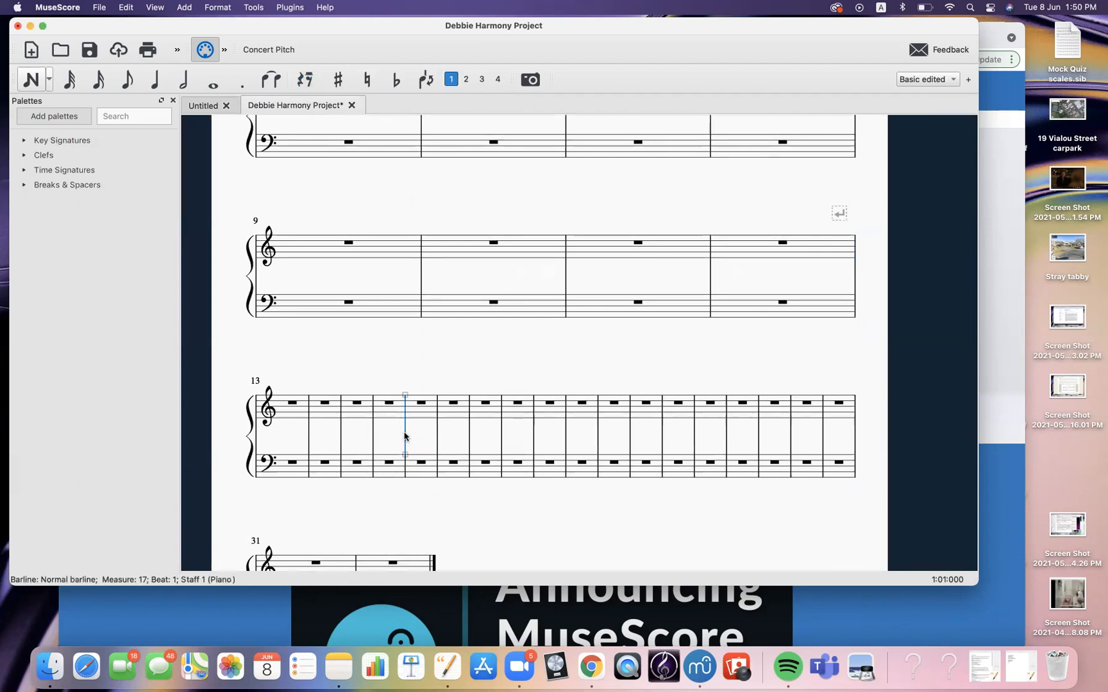
key("Return")
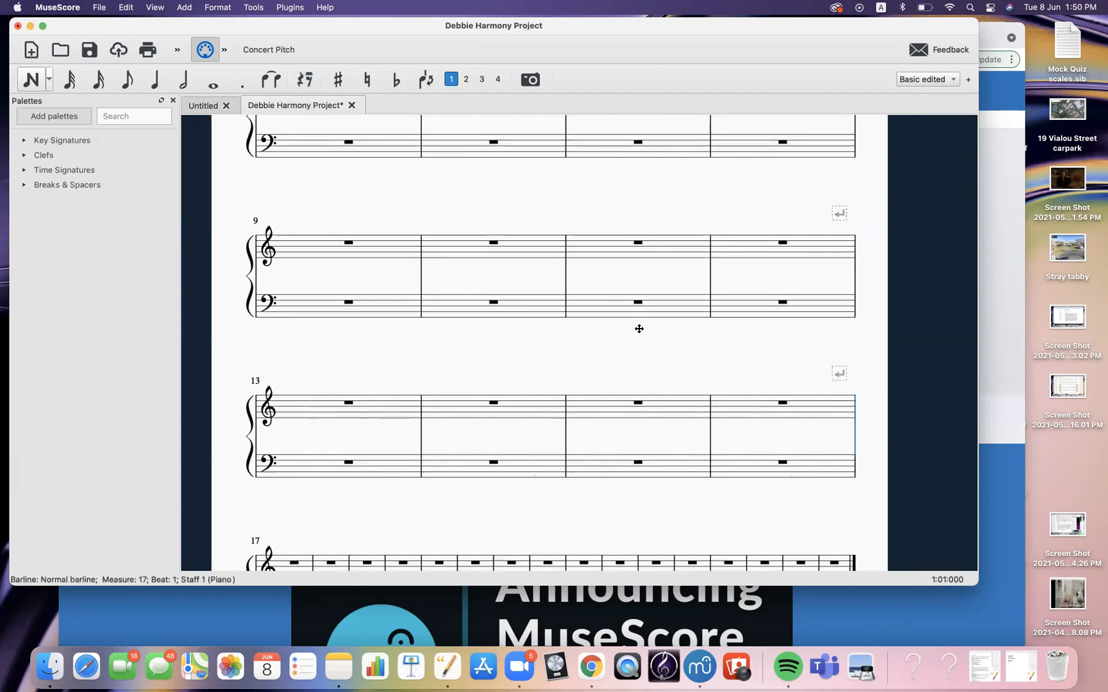
Add a page break after measure 16 from the Breaks & Spacers palette
scroll(619, 289, "down", 3)
scroll(619, 289, "right", 1)
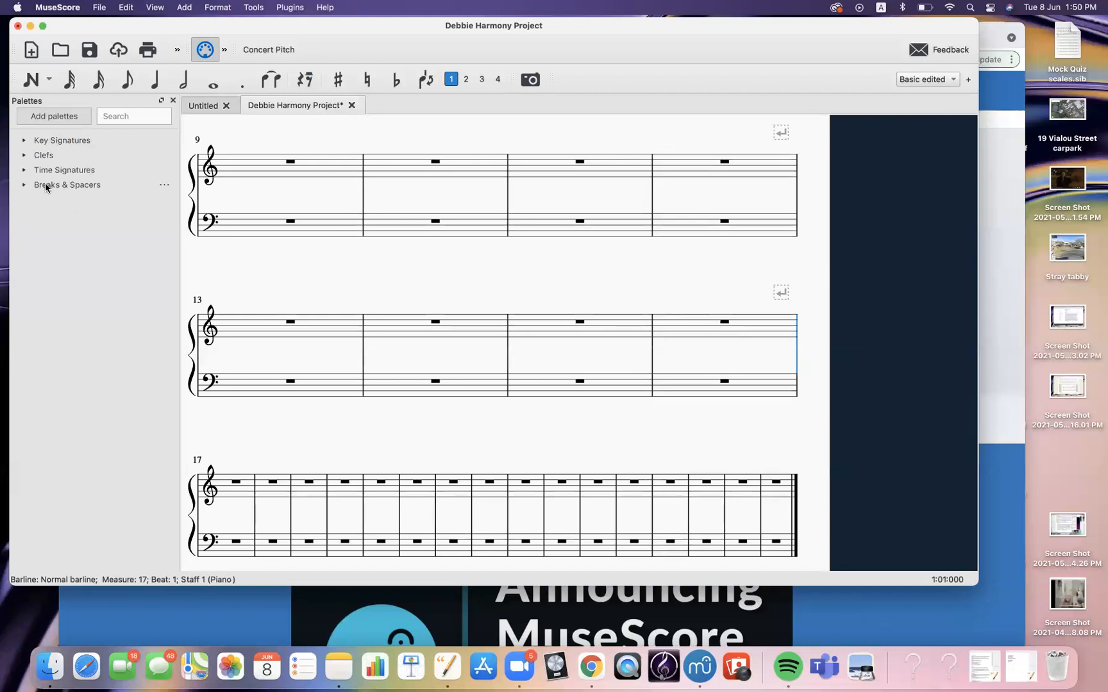
left_click(25, 184)
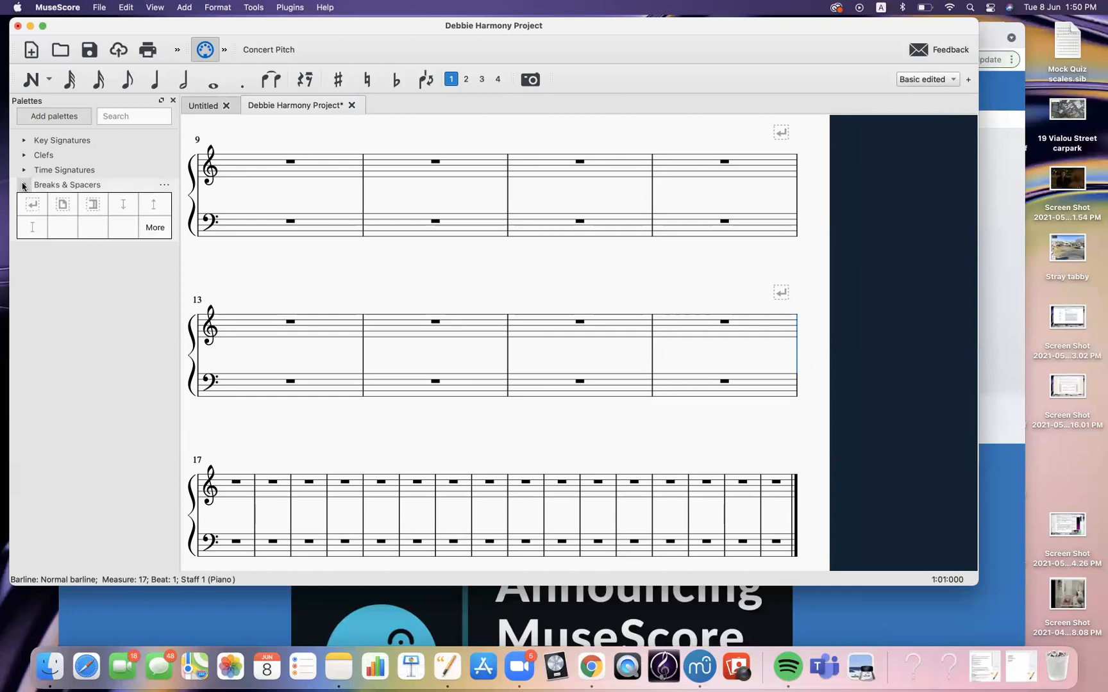
left_click(62, 205)
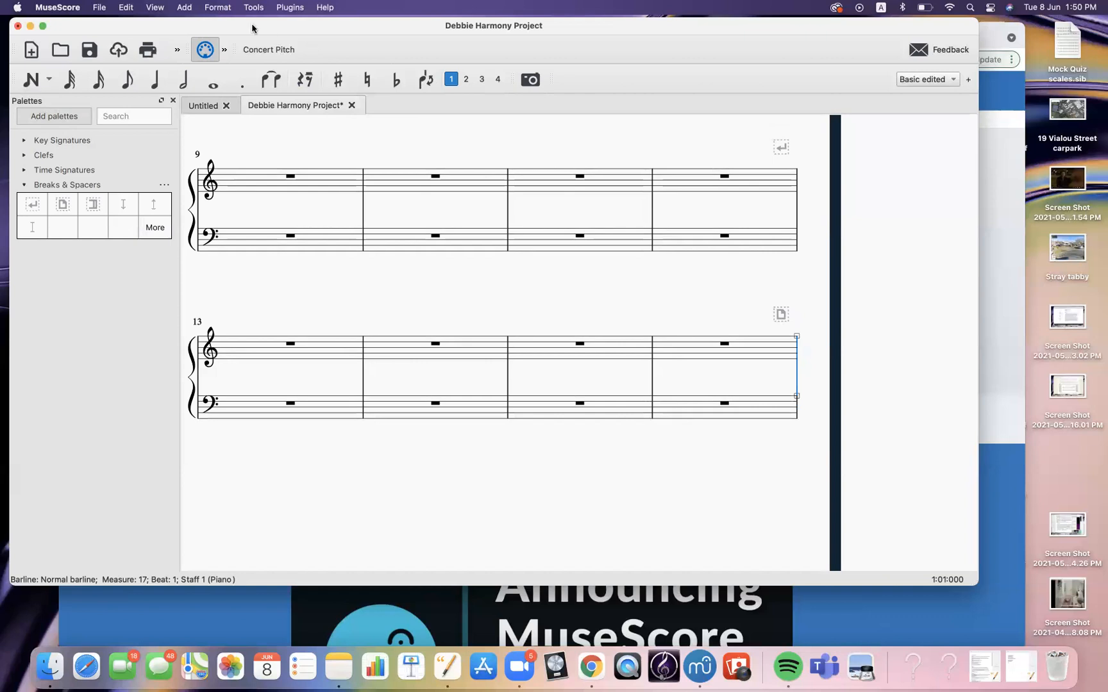
Examine the layout of the score across both pages
left_click_drag(252, 29, 267, 34)
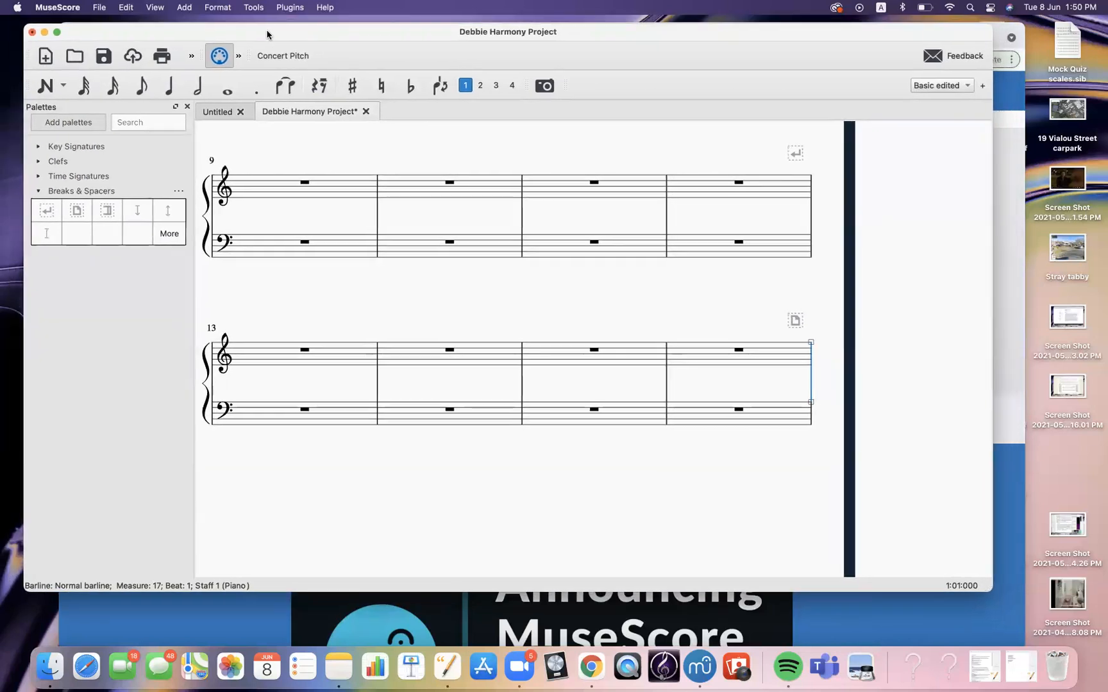
mouse_move(794, 32)
left_mouse_down()
mouse_move(789, 142)
mouse_move(809, 47)
left_mouse_up()
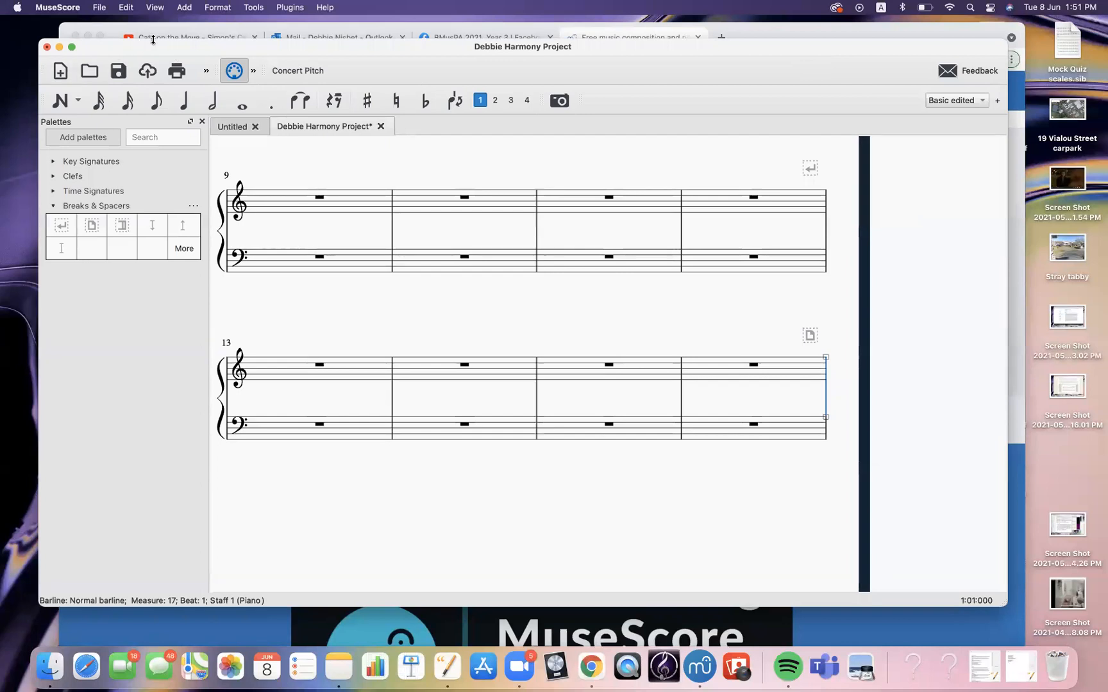
left_click_drag(157, 45, 149, 41)
left_click(107, 8)
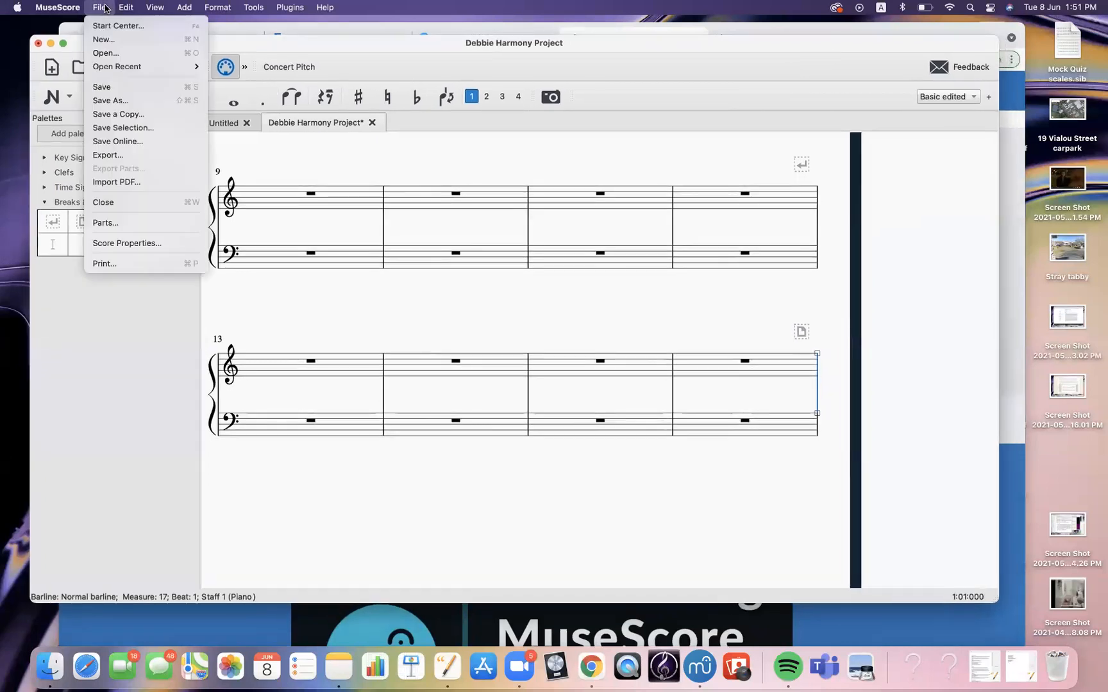
mouse_move(126, 7)
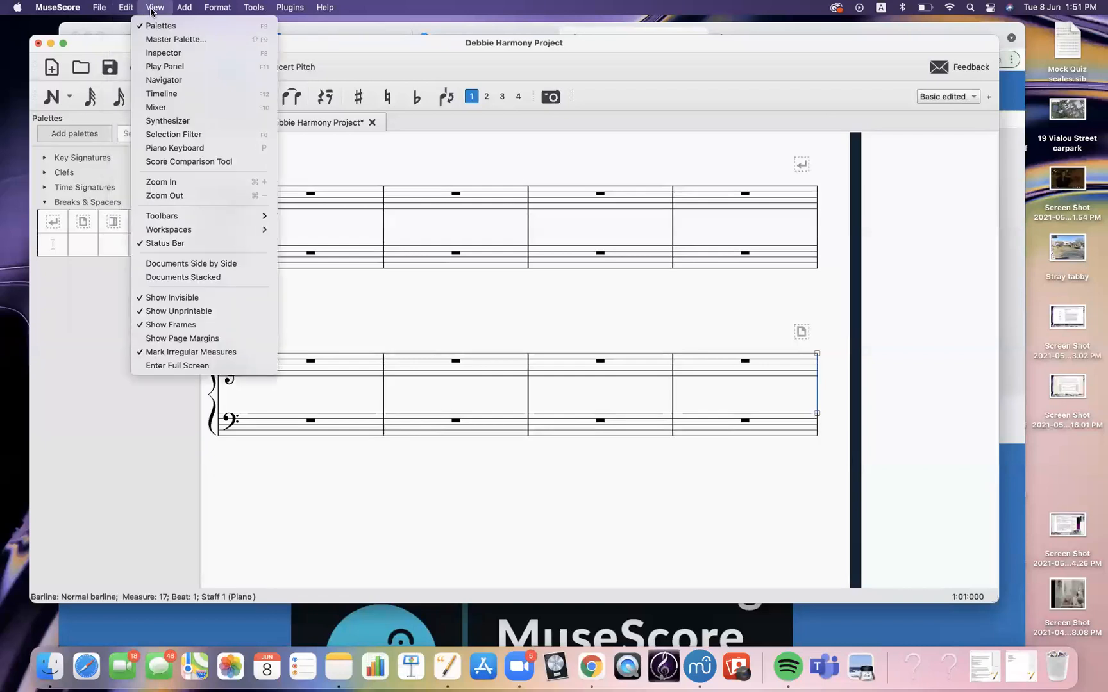
left_click(175, 196)
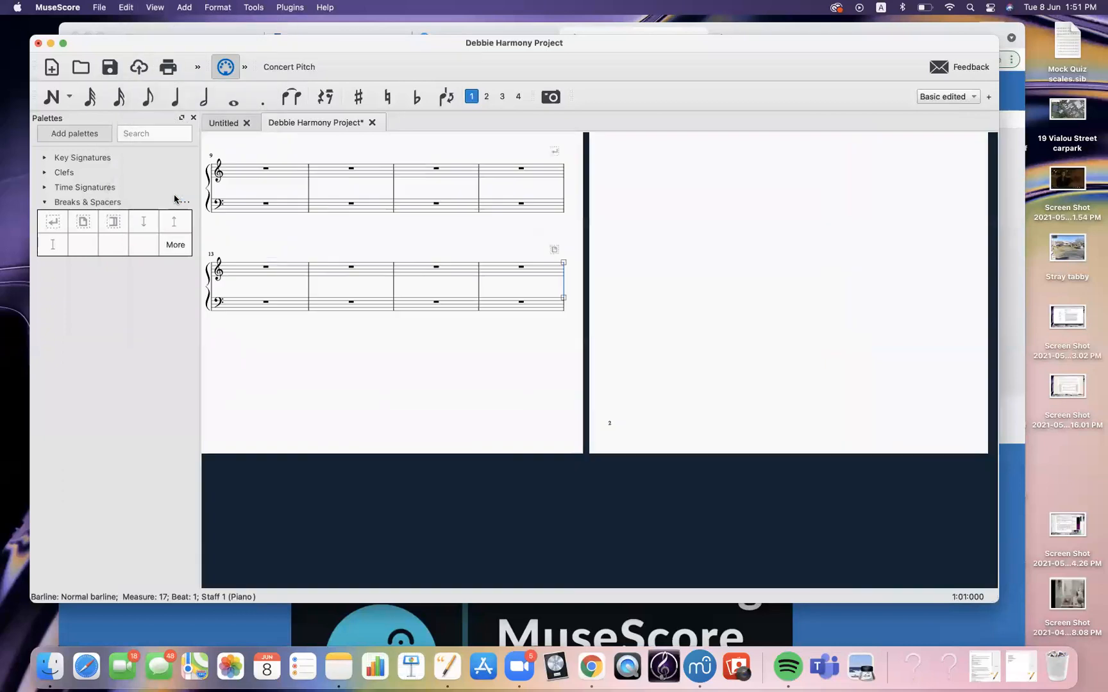
left_click_drag(746, 330, 747, 535)
key("super+minus")
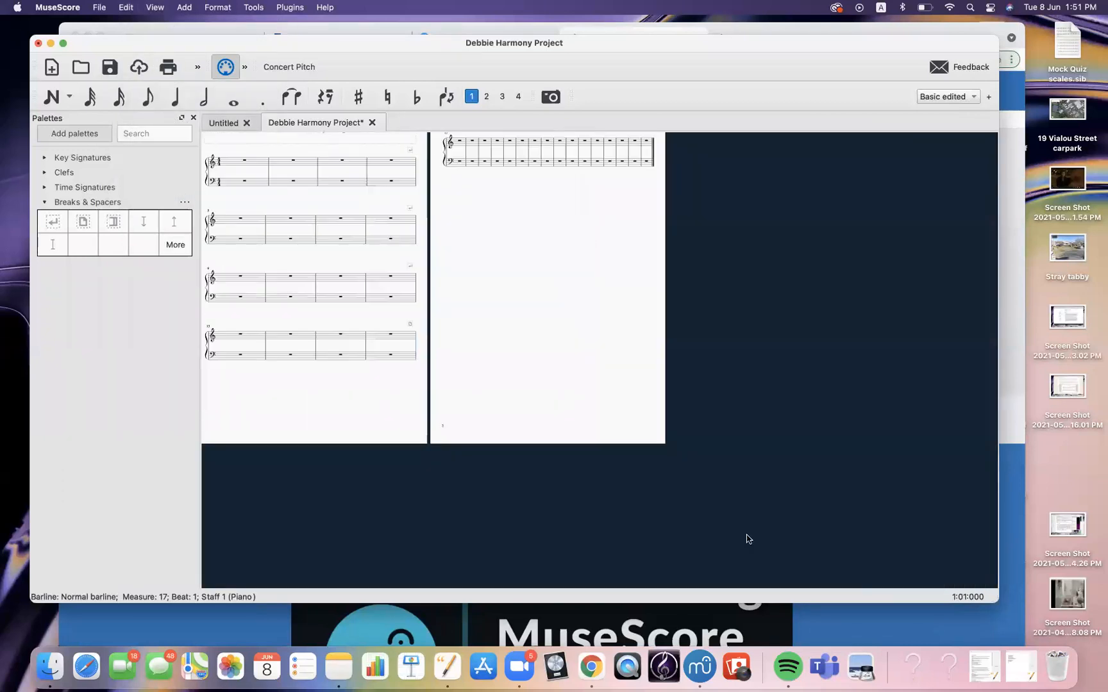
left_click_drag(552, 358, 633, 383)
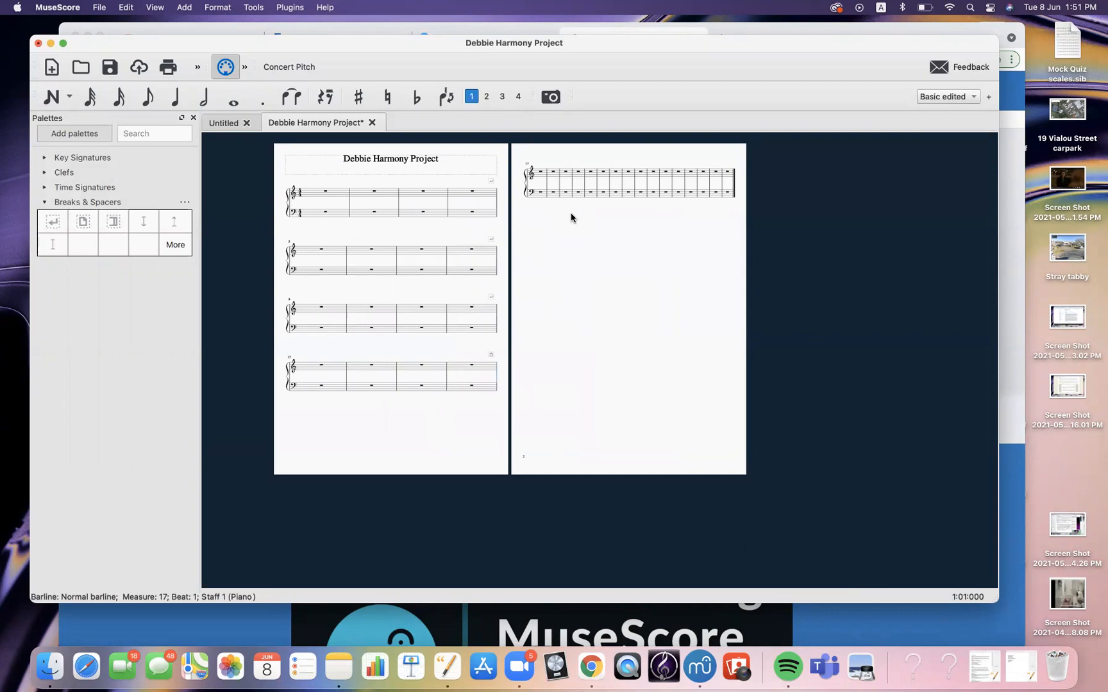
key("super+plus")
key("super+plus")
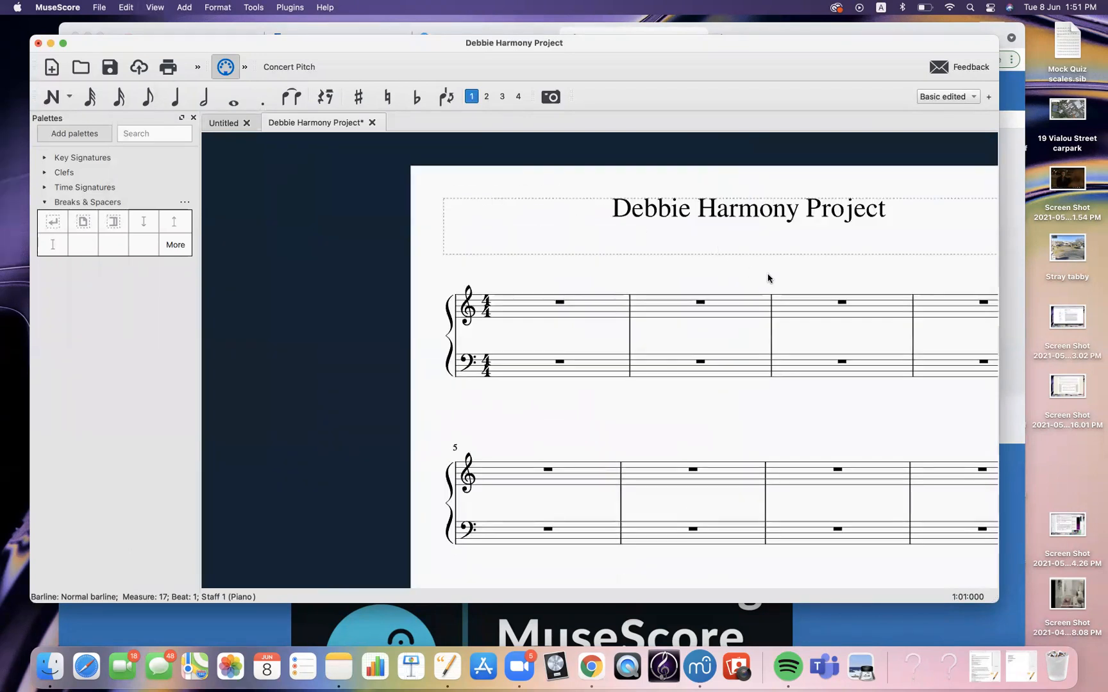
left_click_drag(769, 279, 294, 245)
left_click_drag(807, 372, 496, 351)
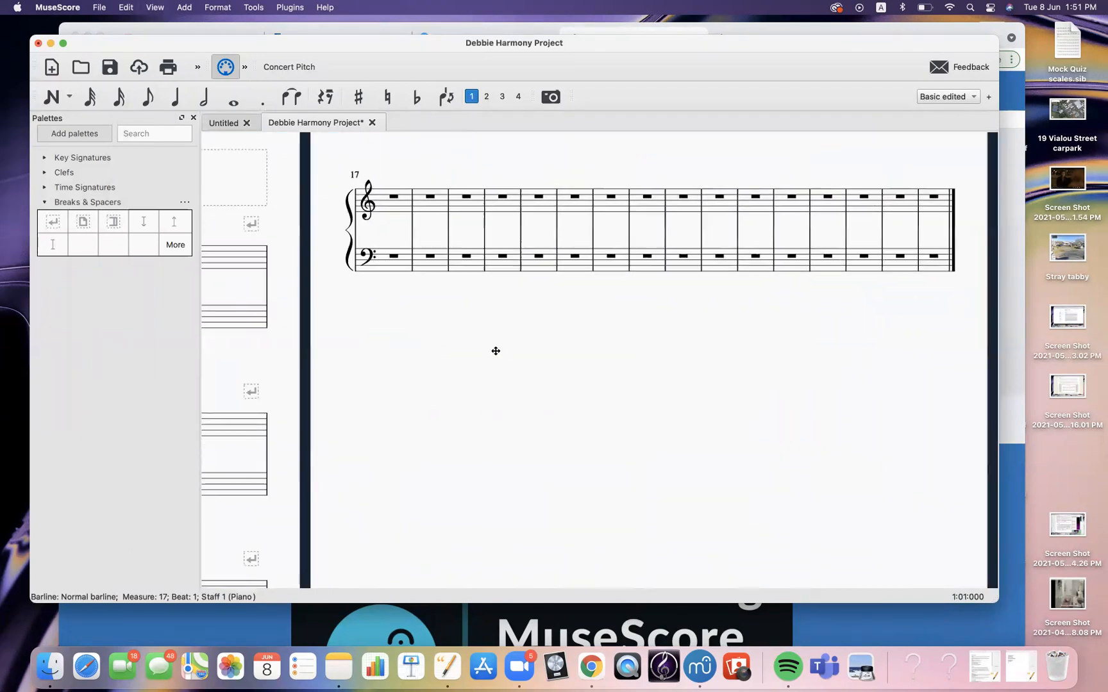
Insert a system break after measure 20
left_click(520, 232)
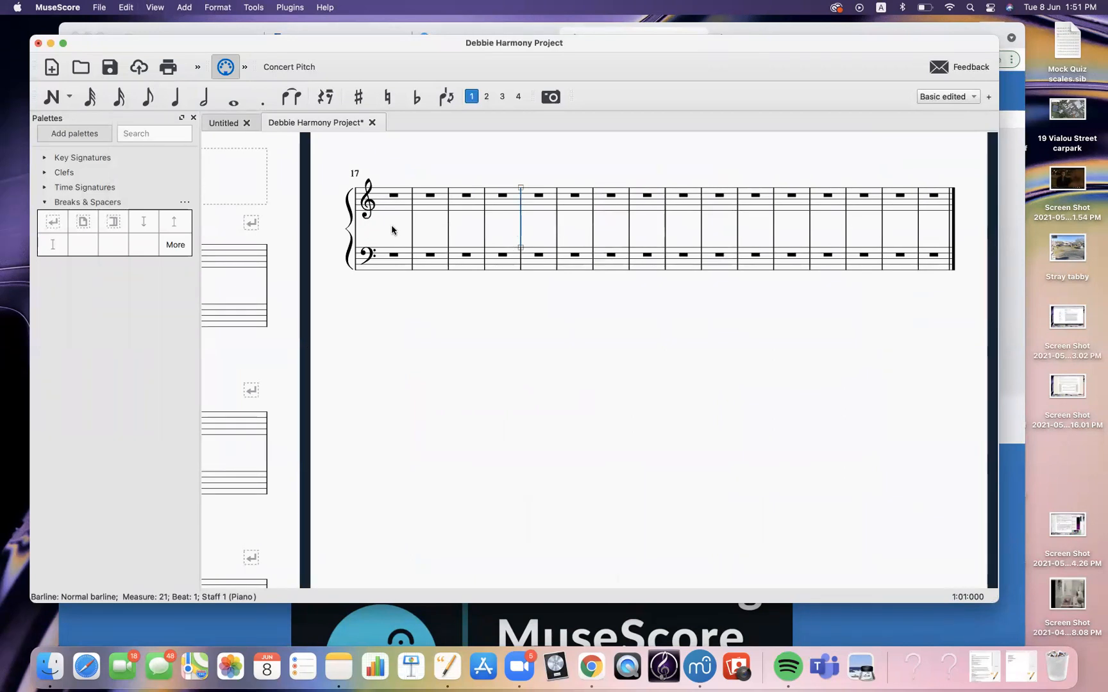
key("Escape")
left_click(520, 229)
key("super+equal")
left_click_drag(710, 451, 454, 360)
key("Return")
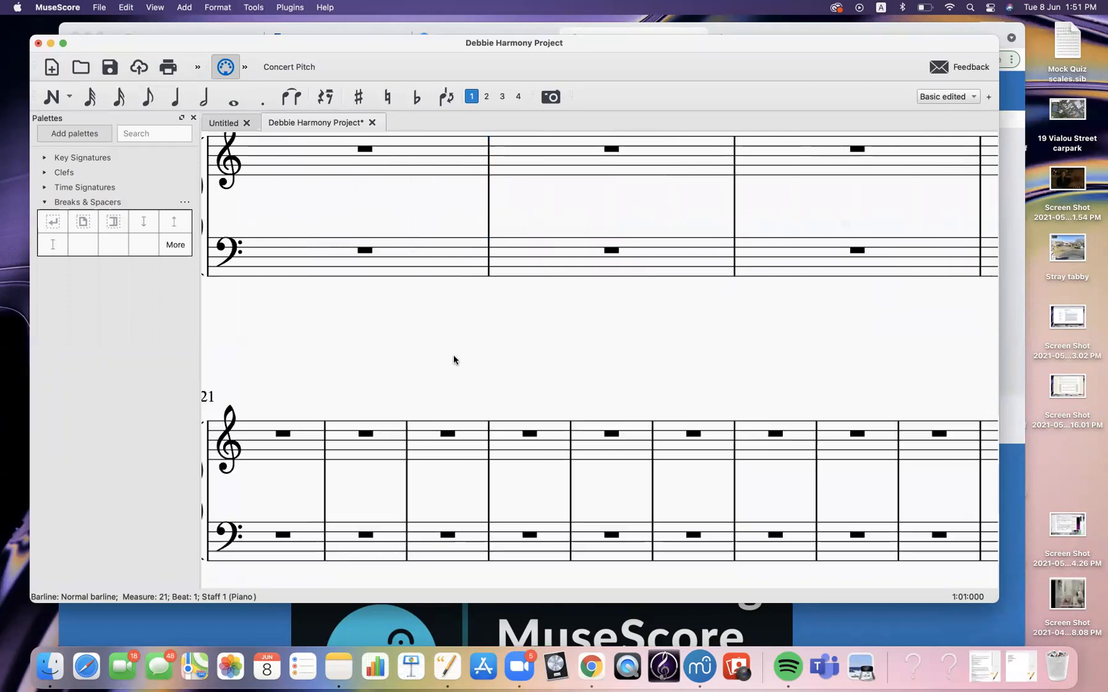
Insert a system break after measure 24
key("super+minus")
key("super+minus")
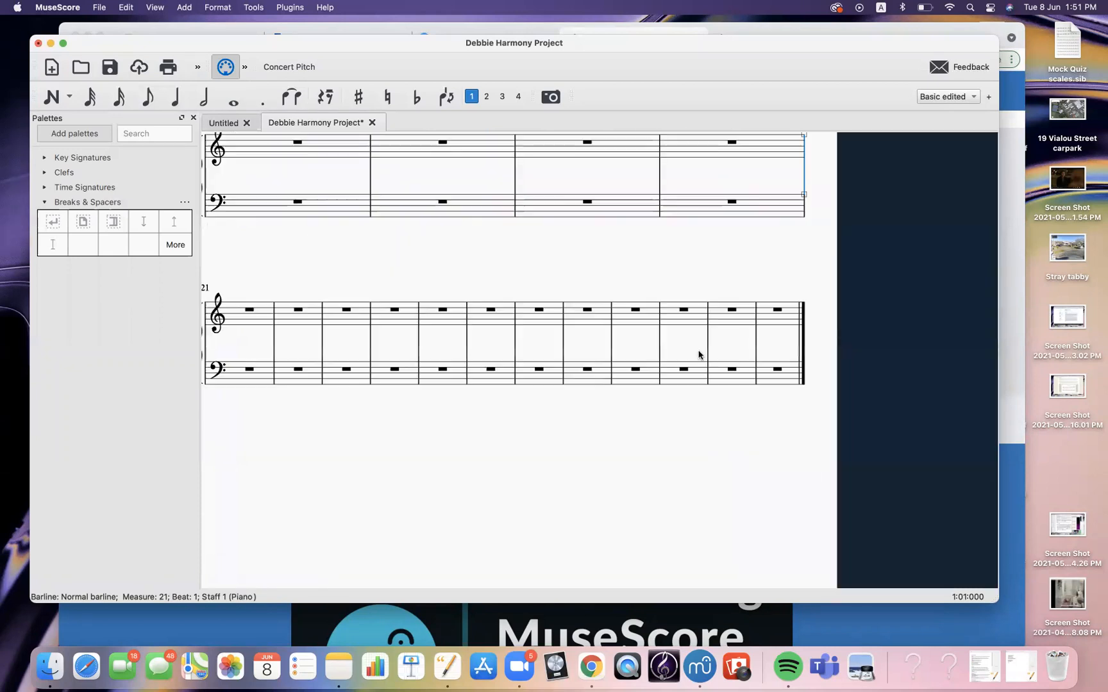
left_click_drag(486, 323, 553, 329)
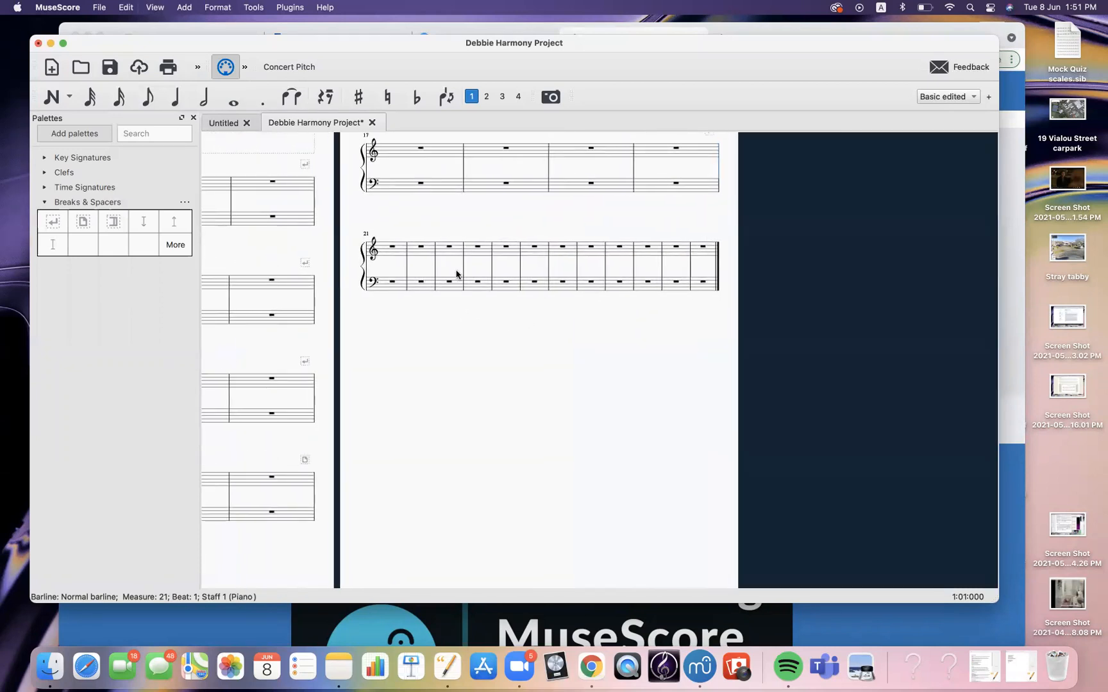
left_click(492, 268)
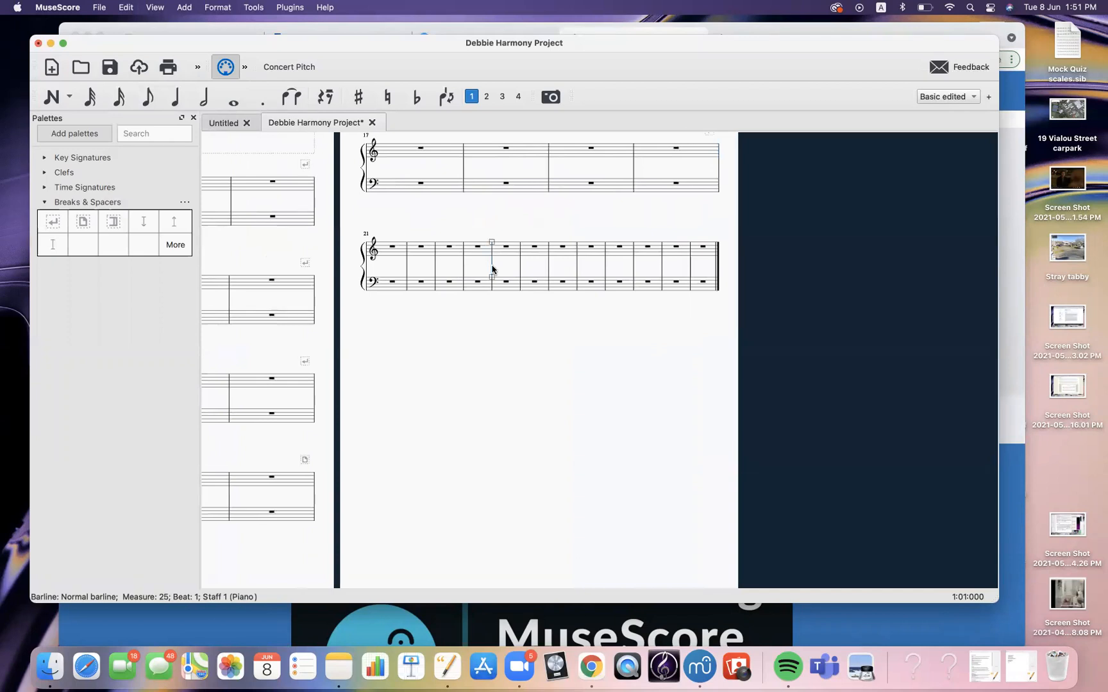
key("Return")
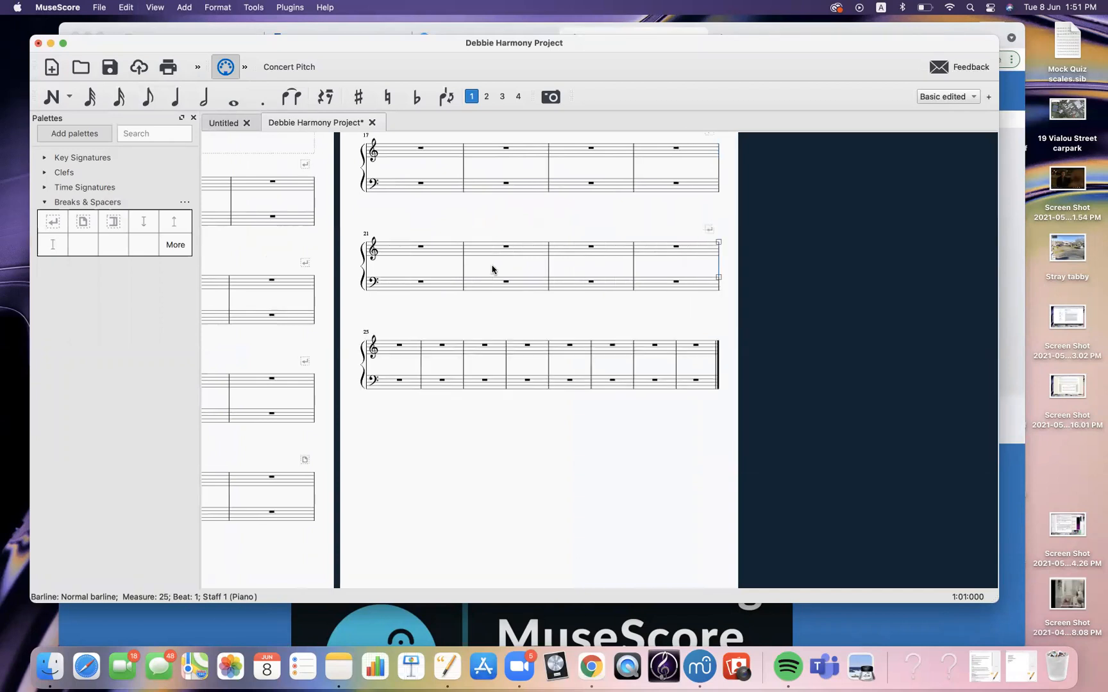
Insert a system break after measure 28
left_click(548, 372)
key("Return")
scroll(571, 443, "down", 2)
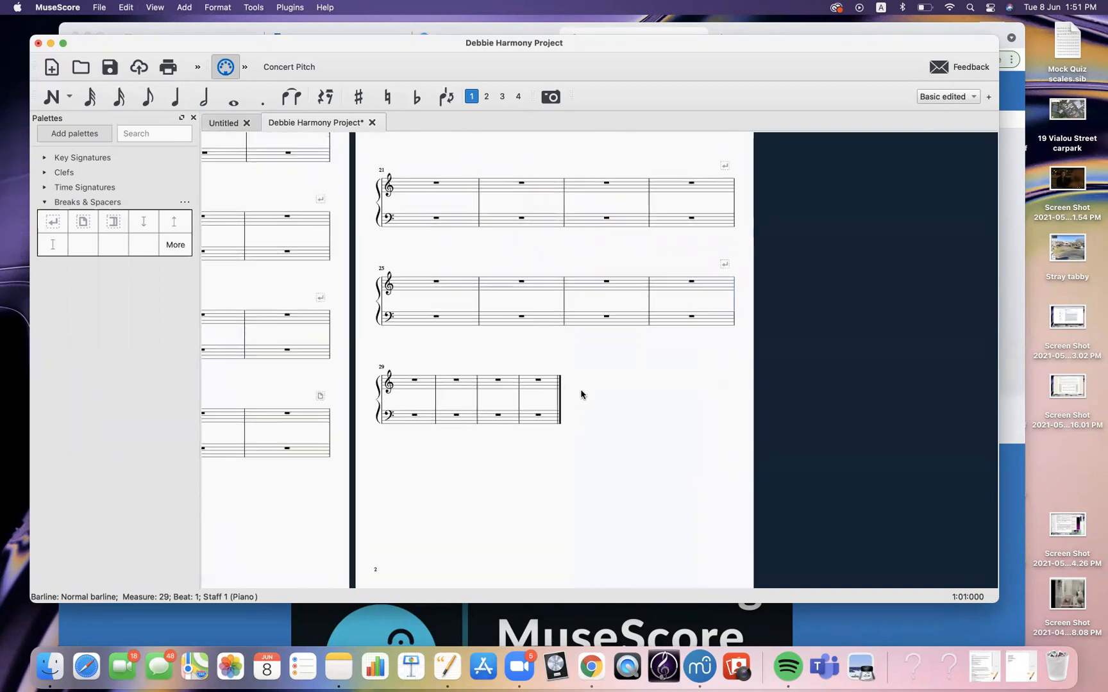
Select measures 29 to 32 and increase their layout stretch
left_click(425, 384)
left_click(445, 452)
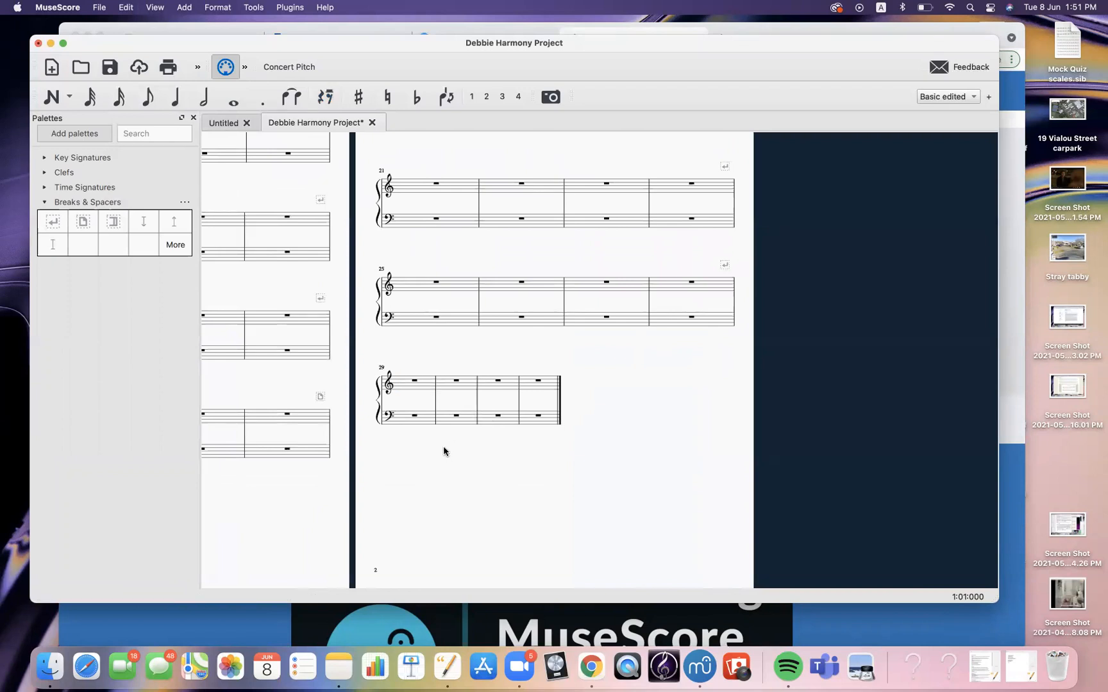
left_click(402, 386)
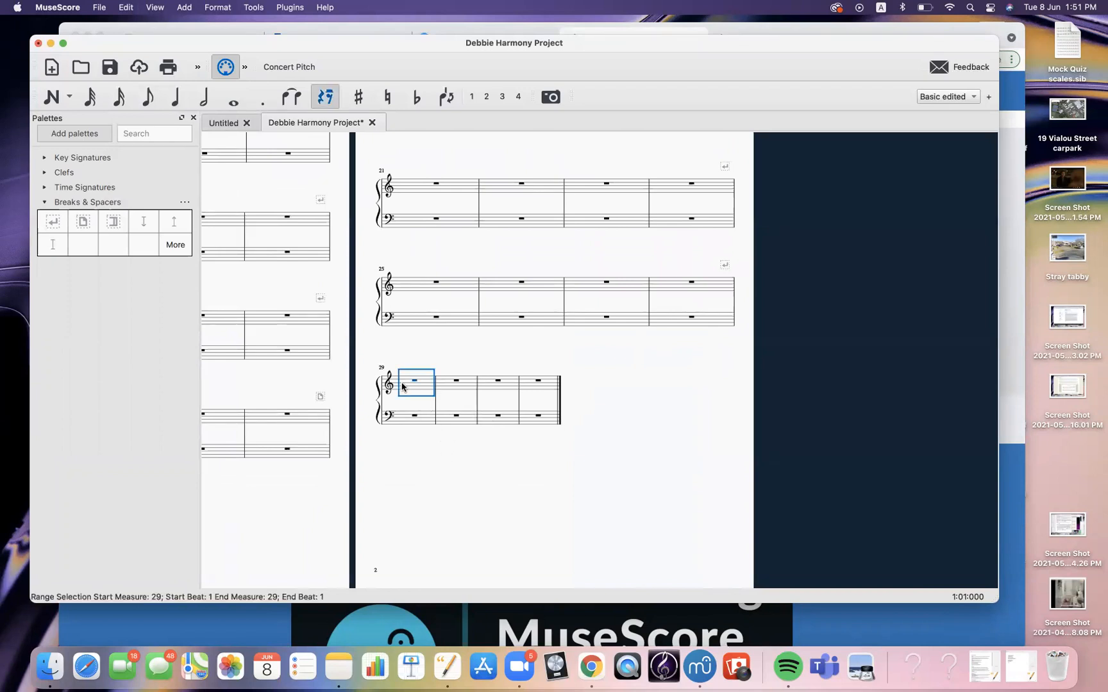
left_click(525, 424, "shift")
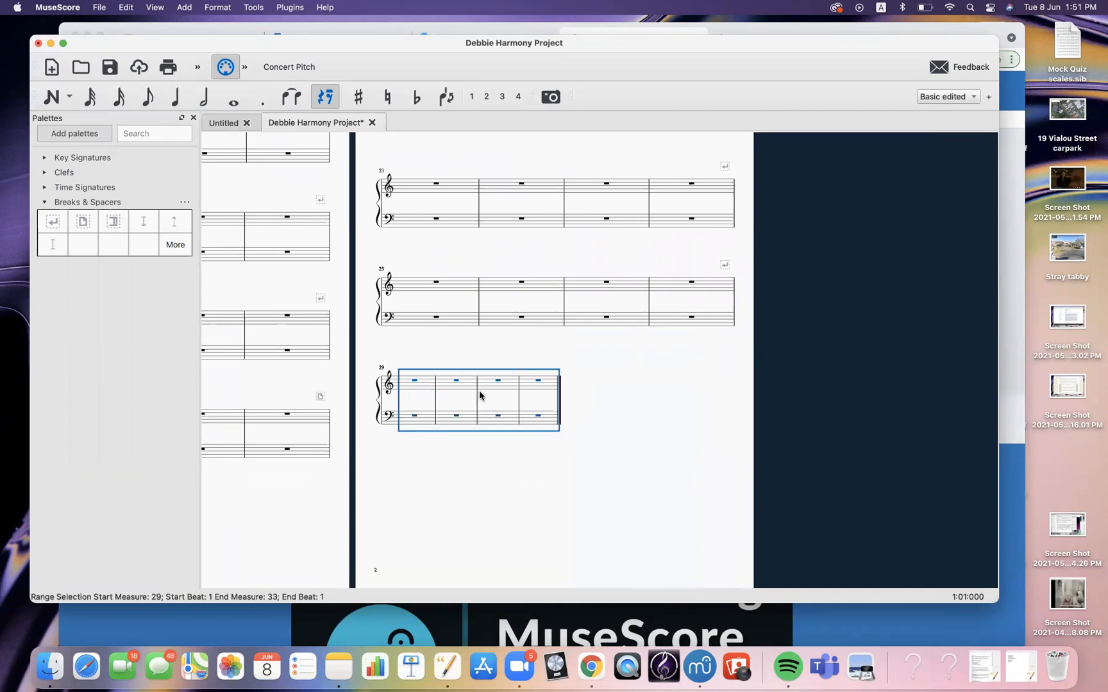
left_click(219, 9)
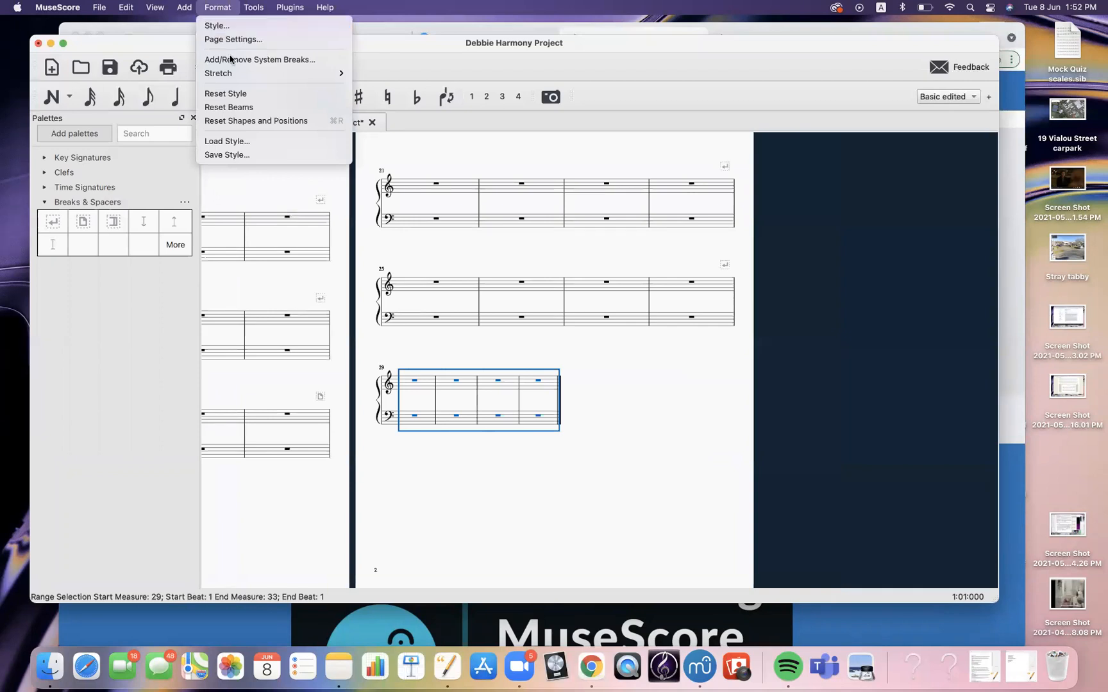
mouse_move(231, 74)
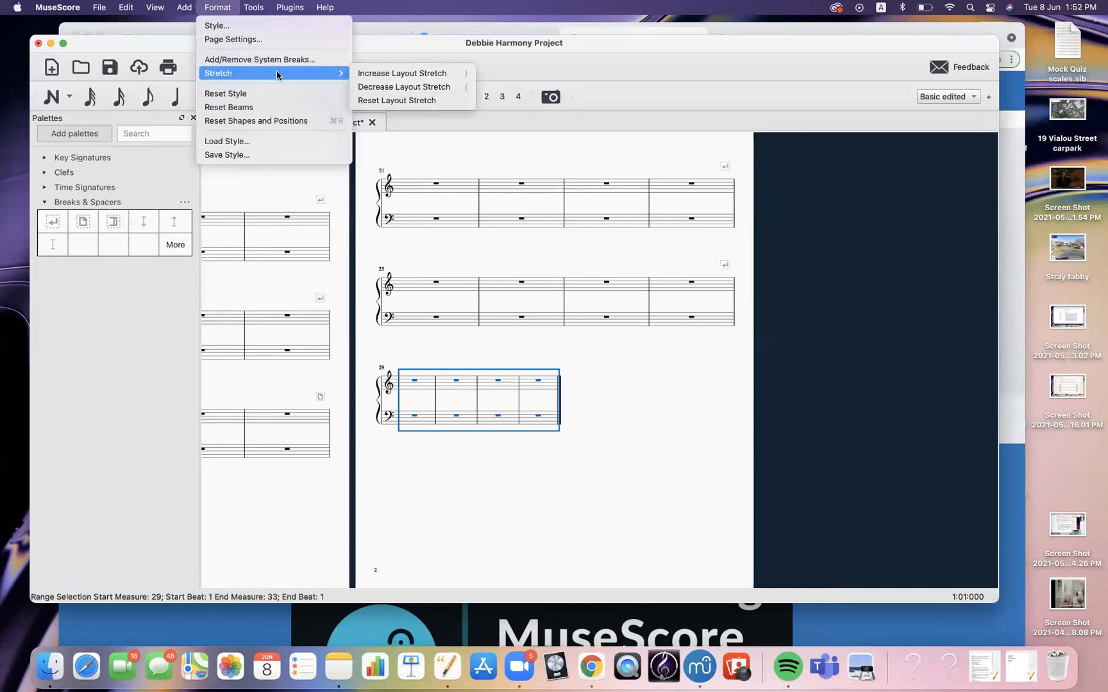
left_click(381, 73)
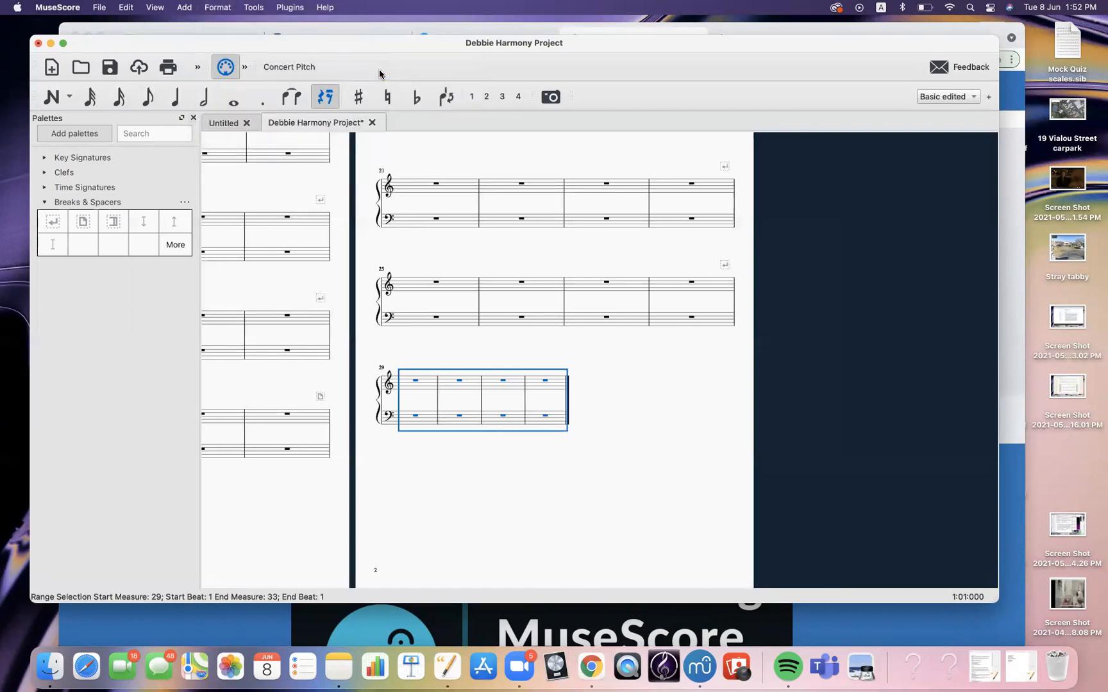
Adjust the layout stretch of measures 29 to 32, decreasing it once and increasing it three times
left_click(219, 8)
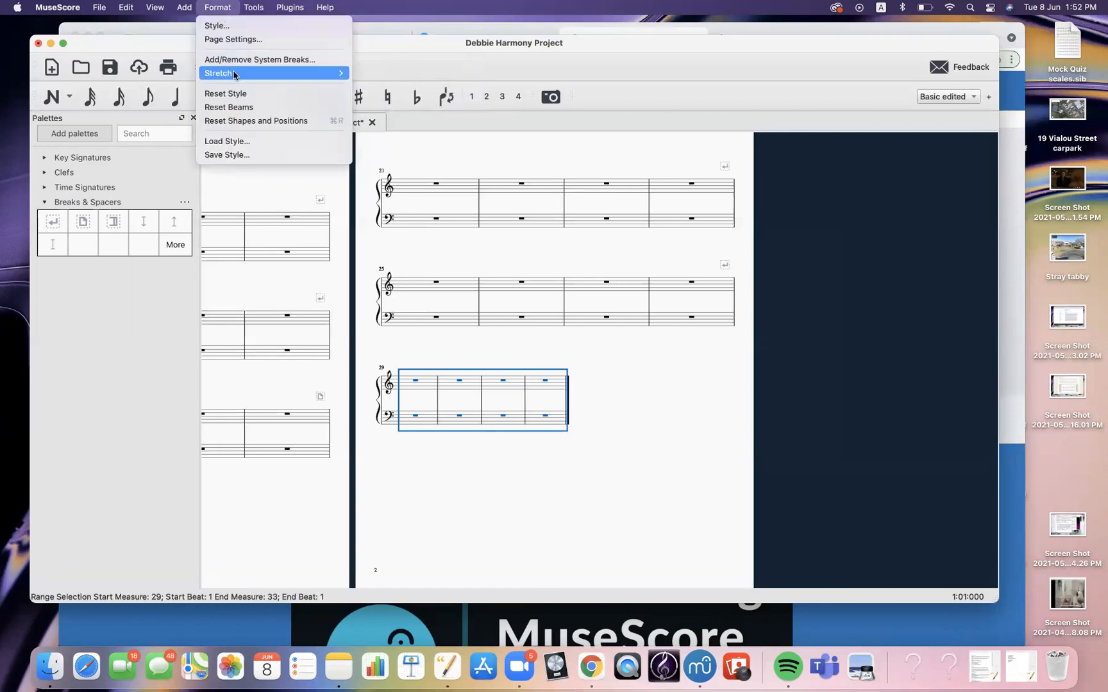
mouse_move(235, 73)
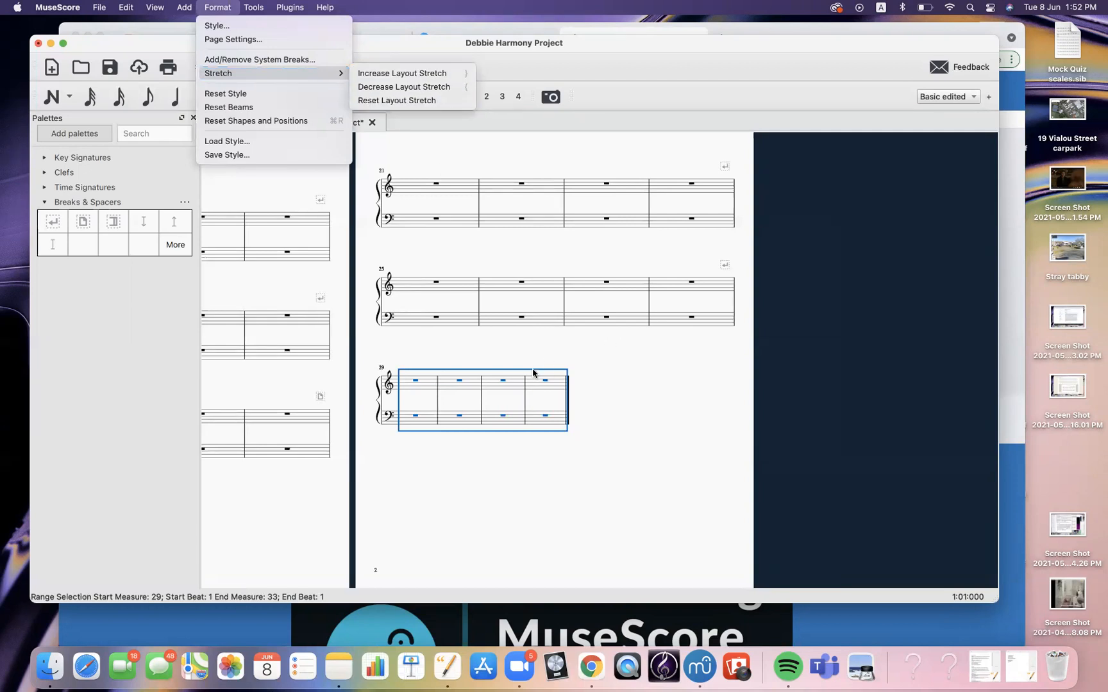
key("Down")
key("Down")
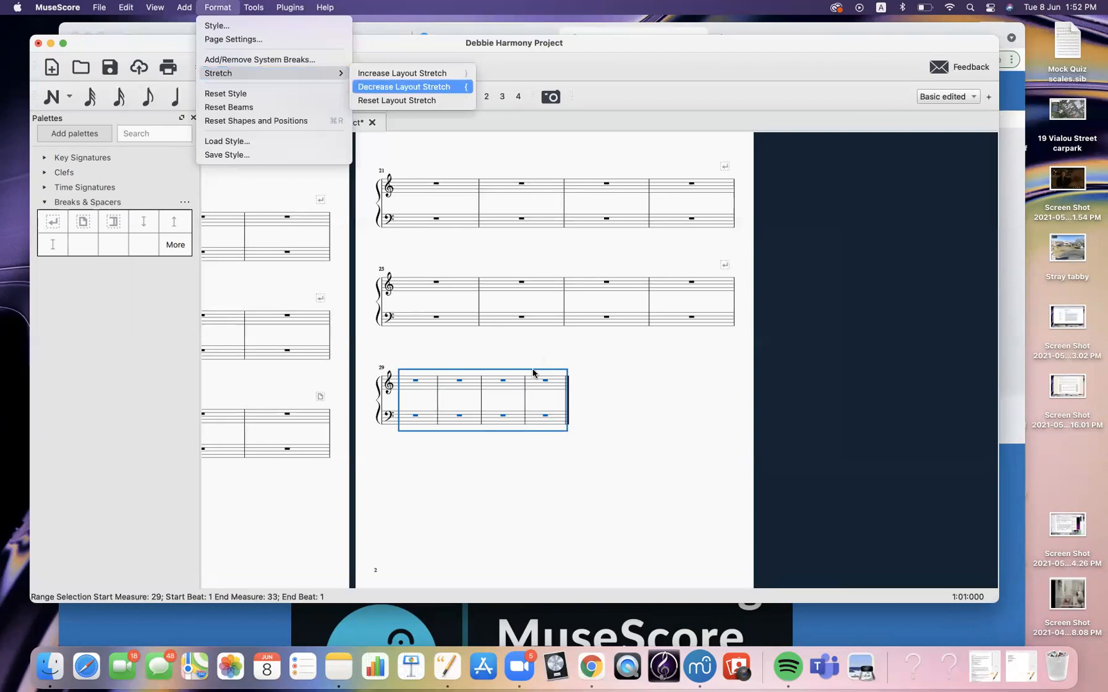
key("Return")
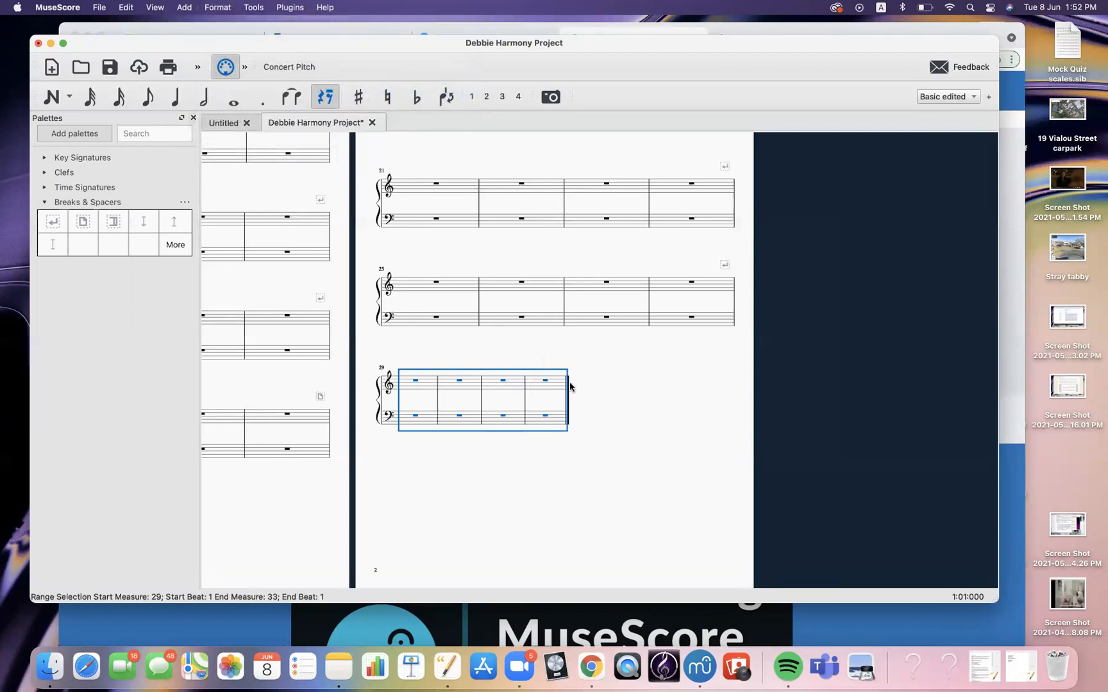
key("}")
key("}")
key("}")
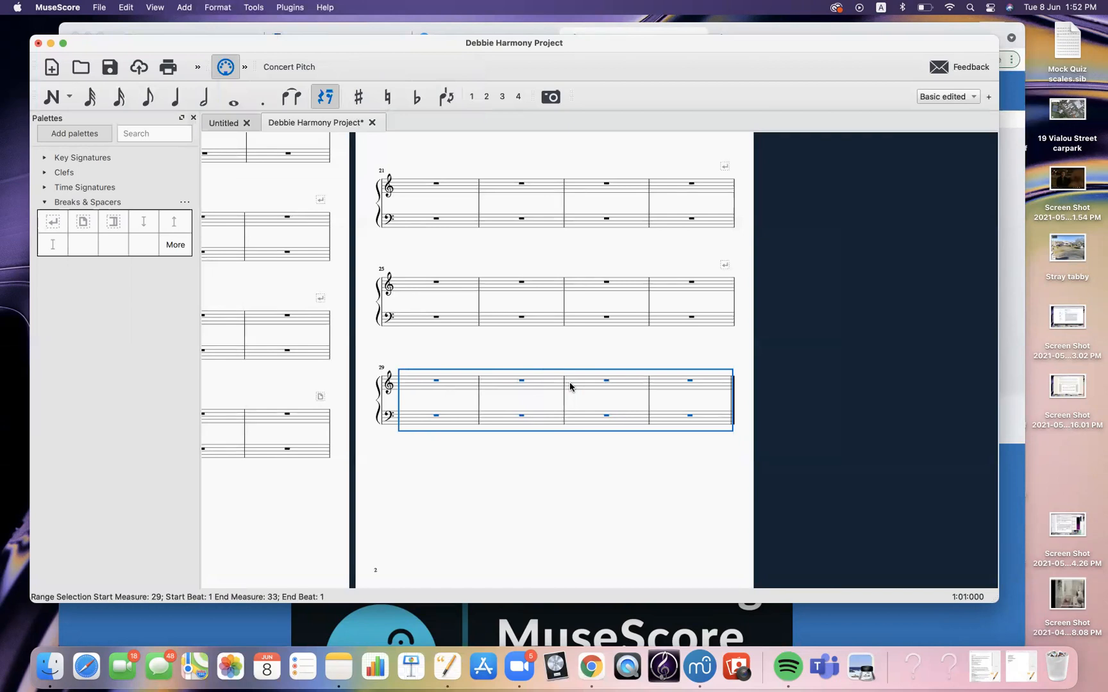
Switch to whole-note input and enter a whole-note chord from C3 up to G3 in the bass staff's first measure
left_click(559, 467)
left_click_drag(695, 481, 851, 581)
left_click_drag(322, 295, 322, 258)
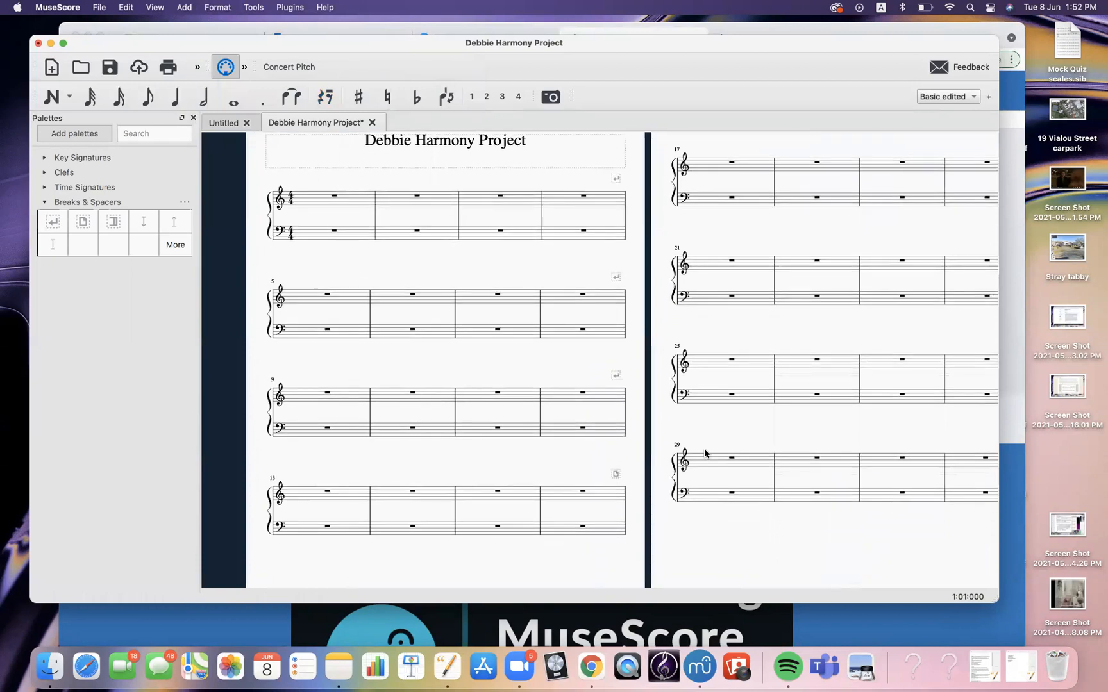
key("super+plus")
key("super+plus")
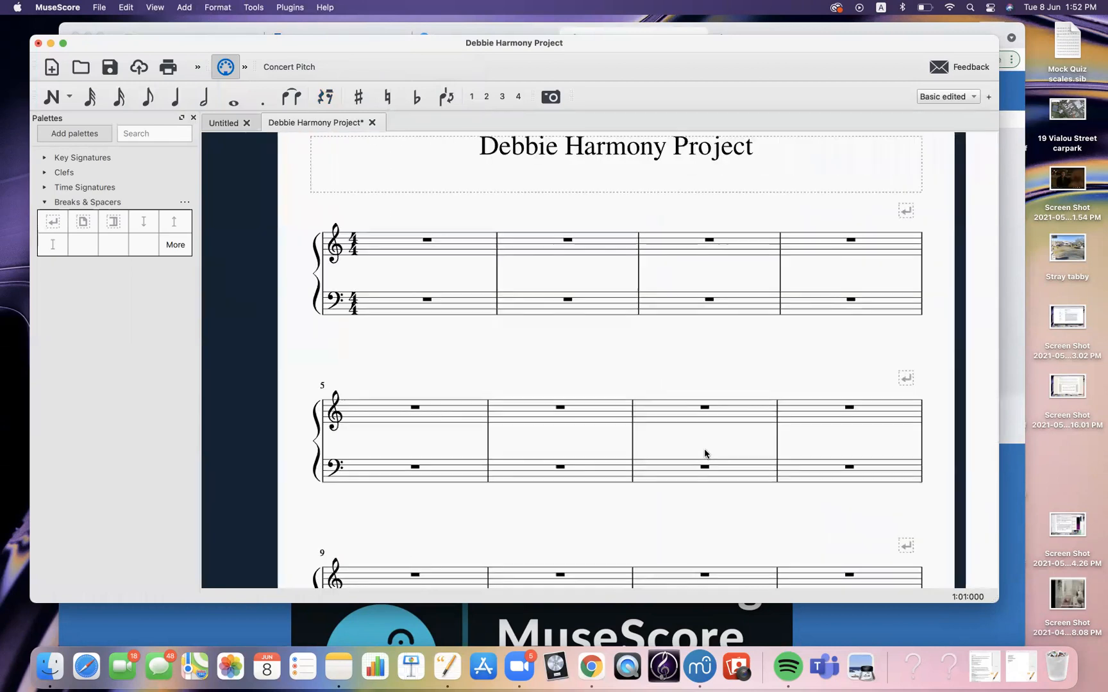
left_click_drag(705, 453, 694, 444)
left_click_drag(573, 373, 561, 407)
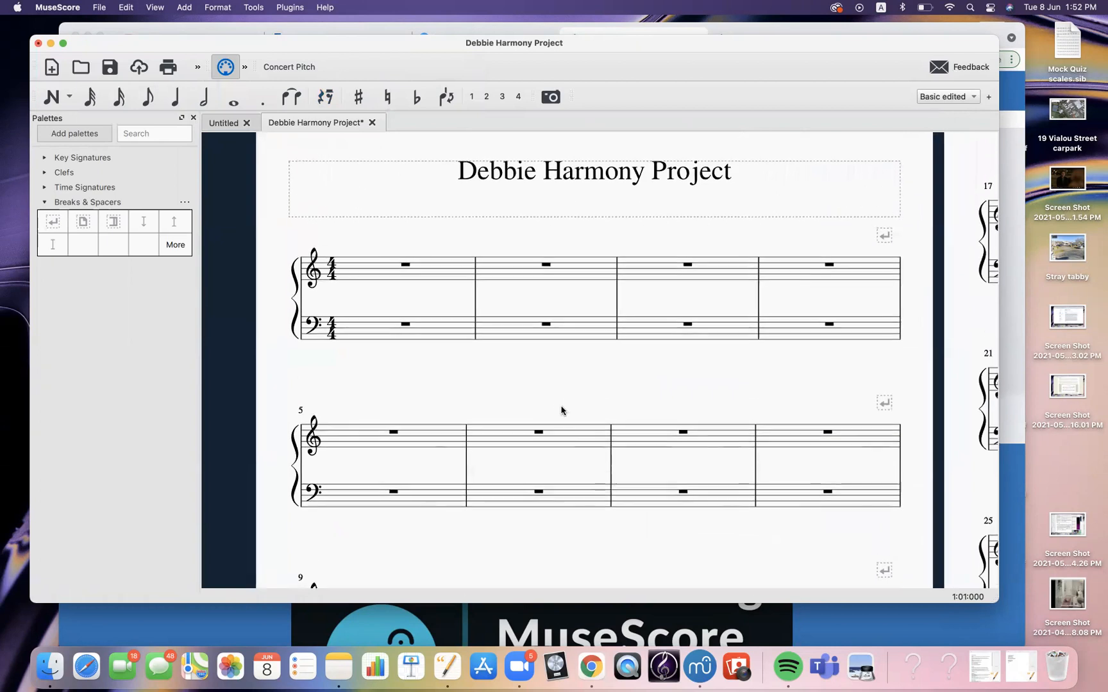
left_click(233, 103)
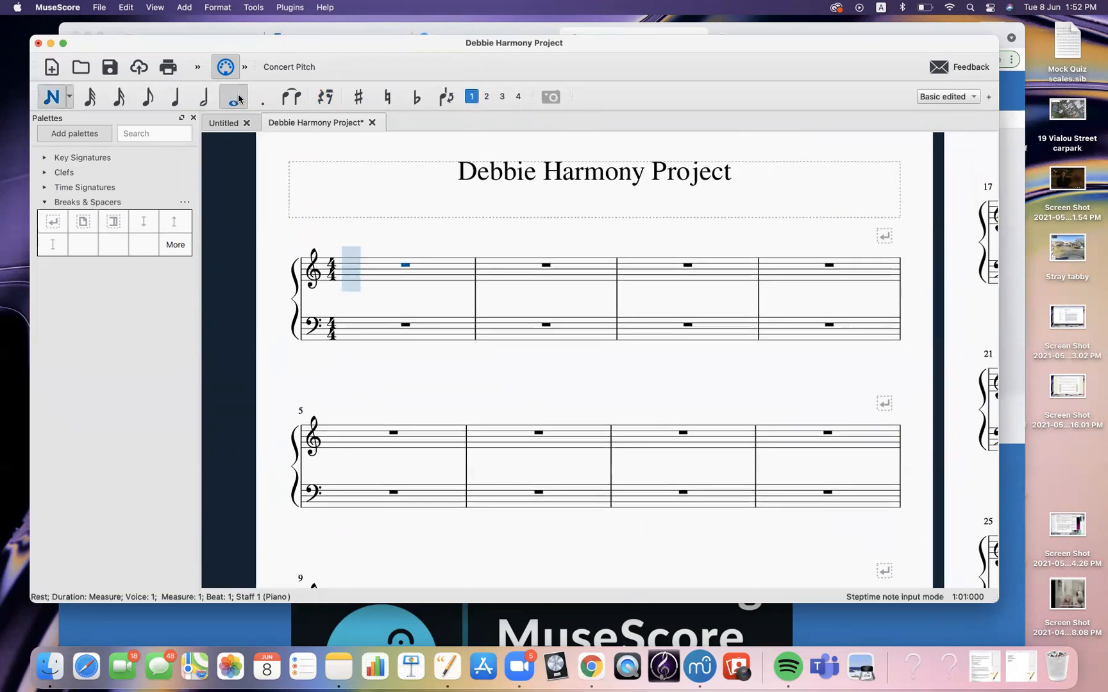
left_click(363, 334)
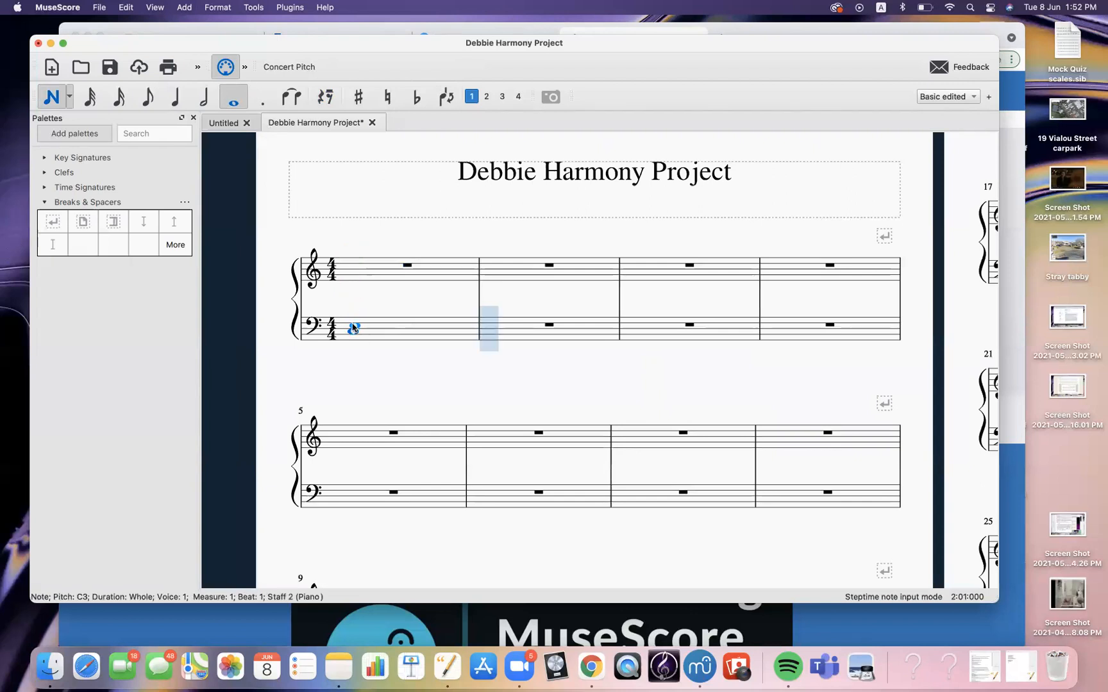
left_click(353, 325)
left_click(353, 320)
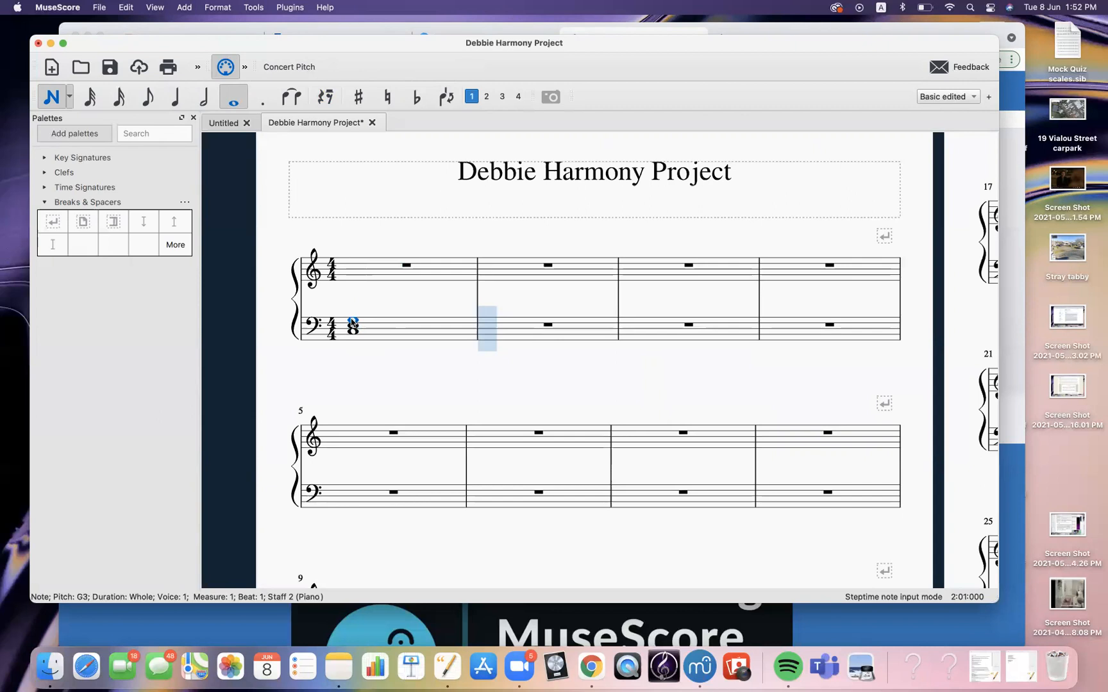
Enter a whole-note chord from A2 up to E3 in the bass staff's second measure
left_click(488, 336)
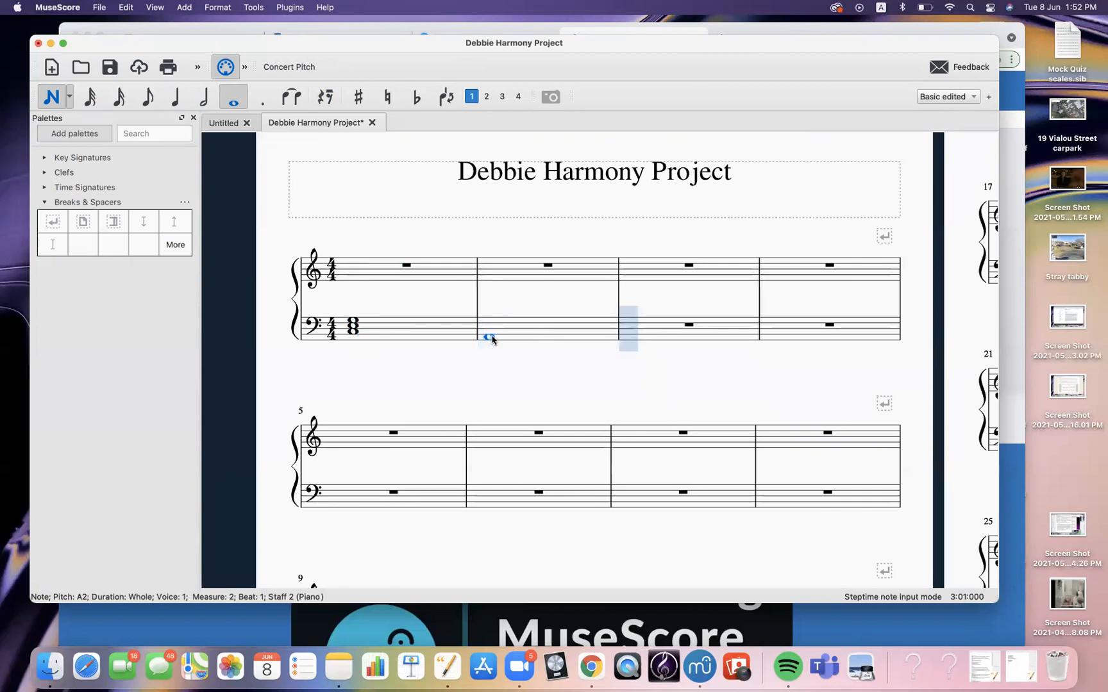
left_click(489, 331)
left_click(488, 326)
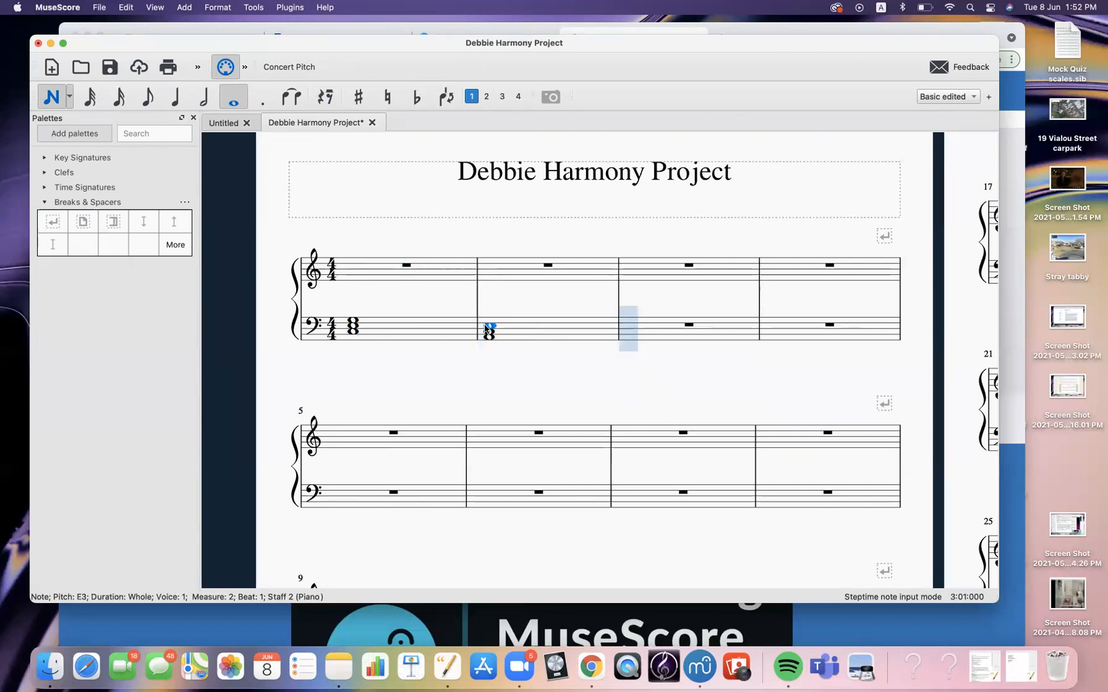
Enter a whole-note chord from D3 up to A3 in the bass staff's third measure
left_click(631, 330)
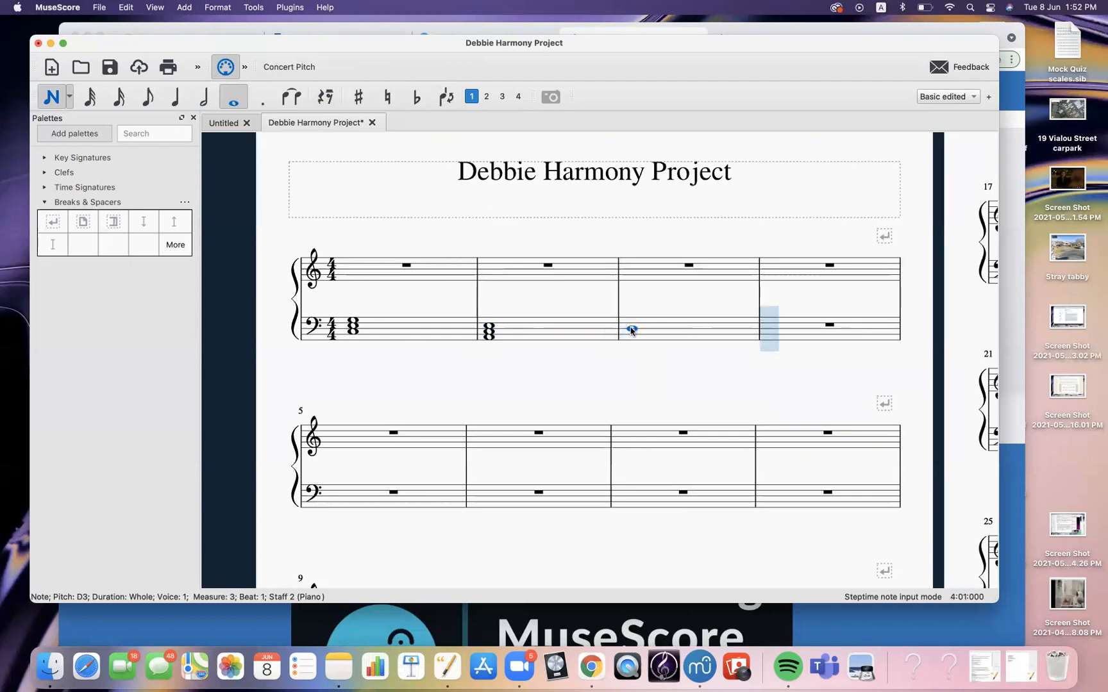
left_click(632, 325)
left_click(632, 317)
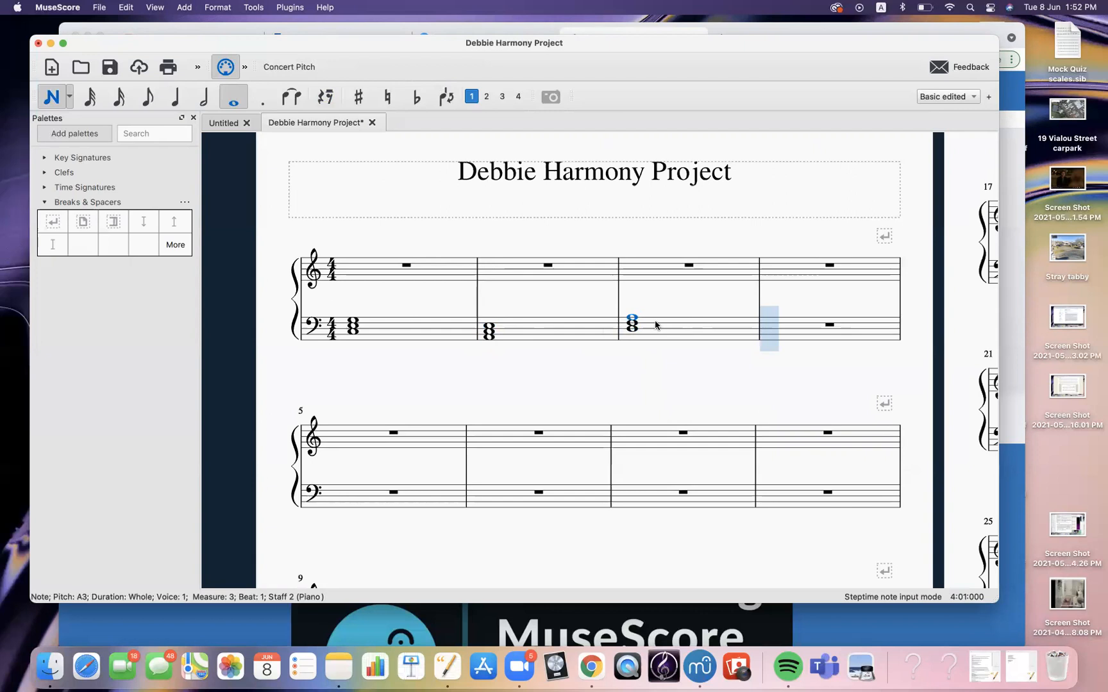
Enter a whole-note chord from G2 up to D3 in the bass staff's fourth measure and leave note input
left_click(770, 340)
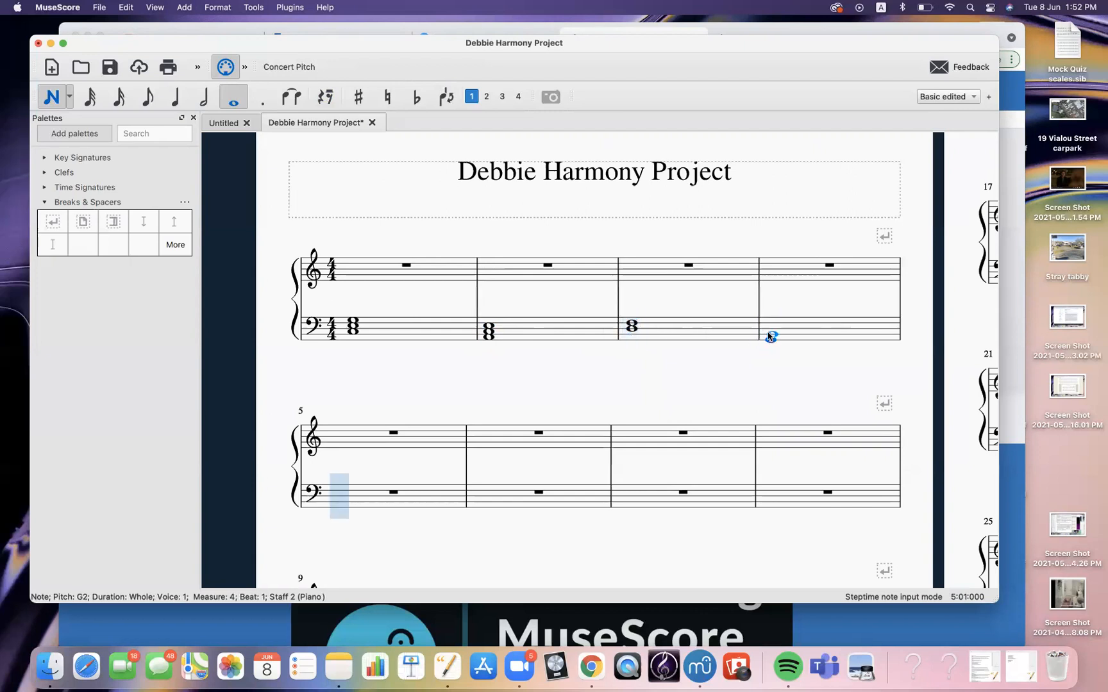
left_click(768, 330, "shift")
key("Escape")
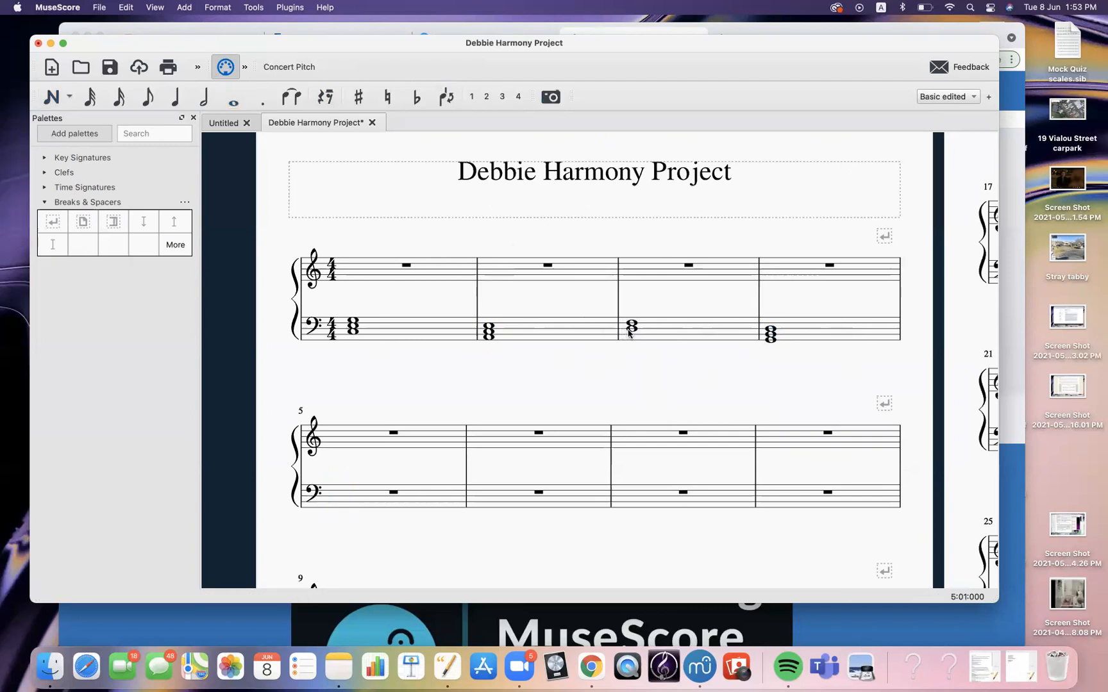
Re-enter note input and edit the whole-note chord in the bass staff's third measure
left_click(234, 100)
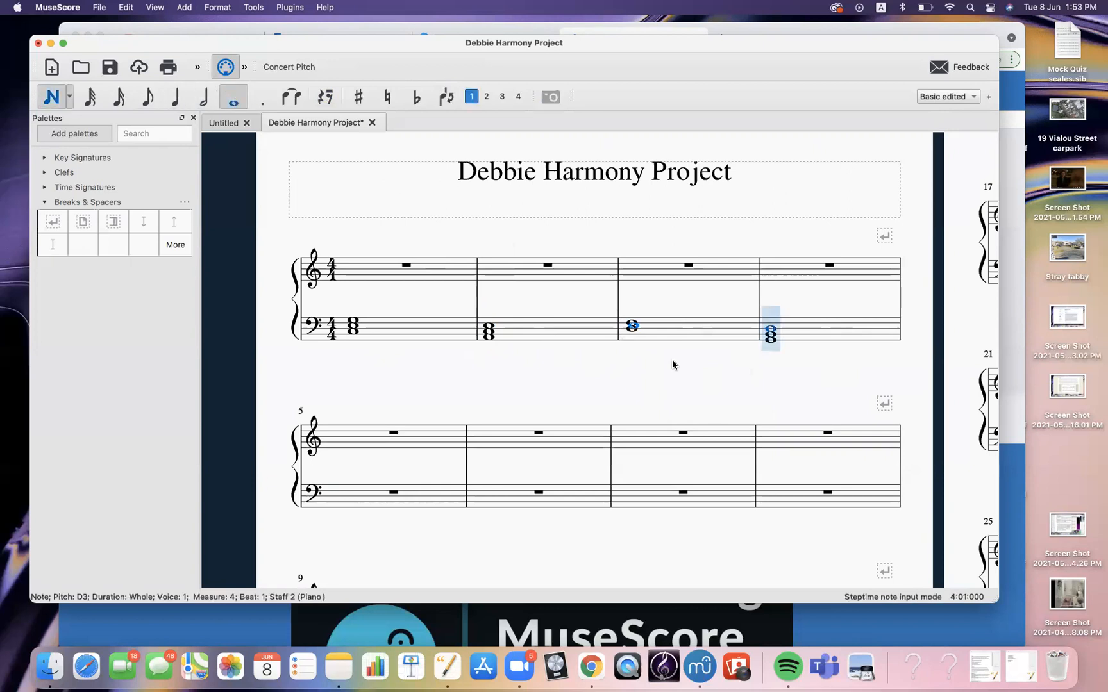
left_click(626, 320, "shift")
key("Escape")
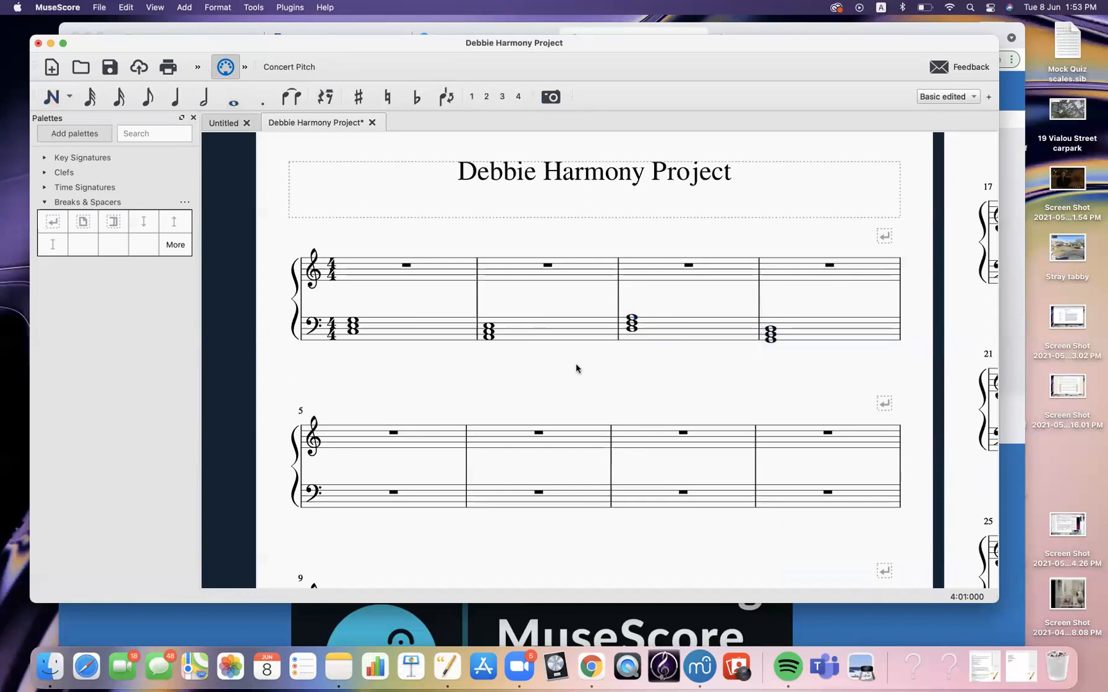
Play back the score starting from the first measure's bass chord
left_click(352, 325)
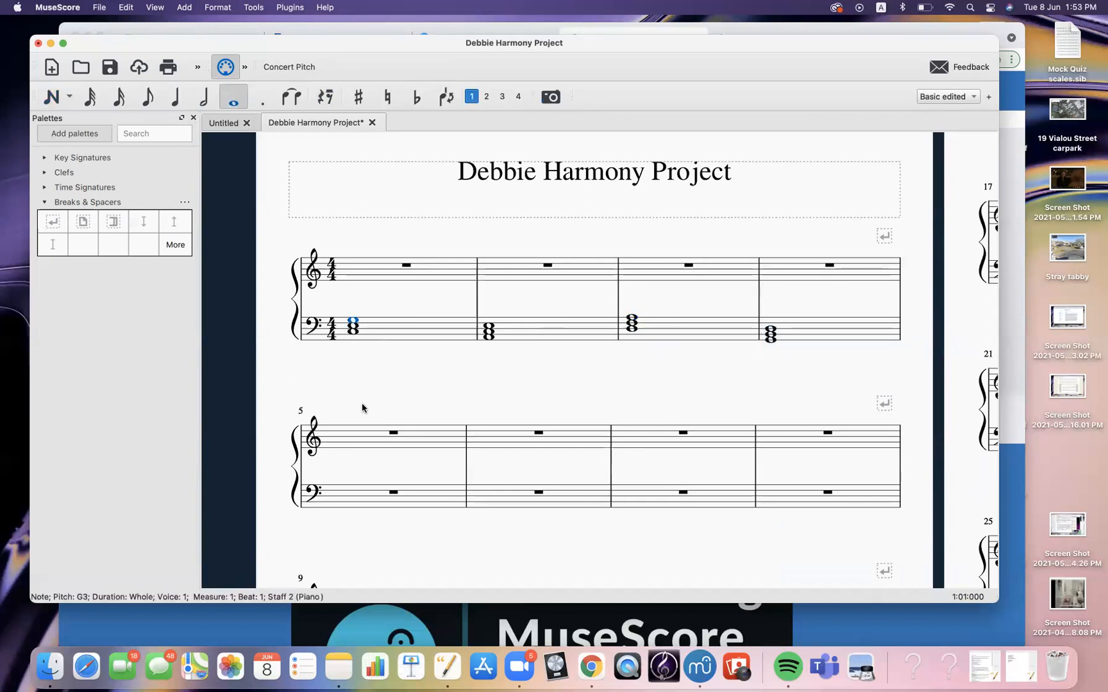
key("space")
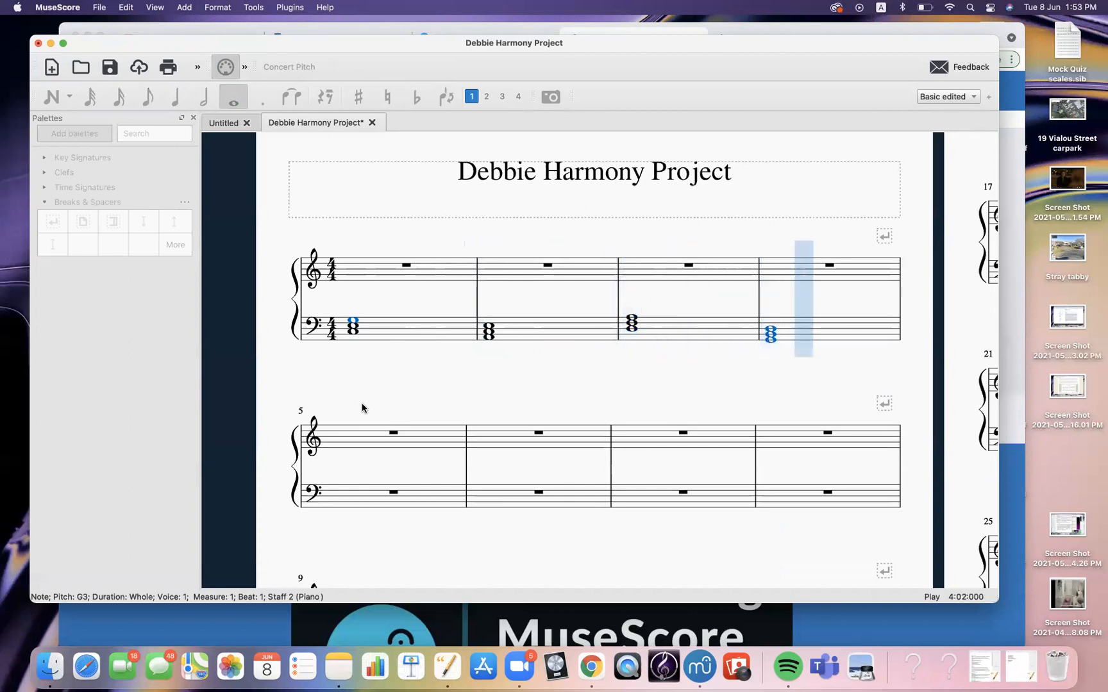
key("space")
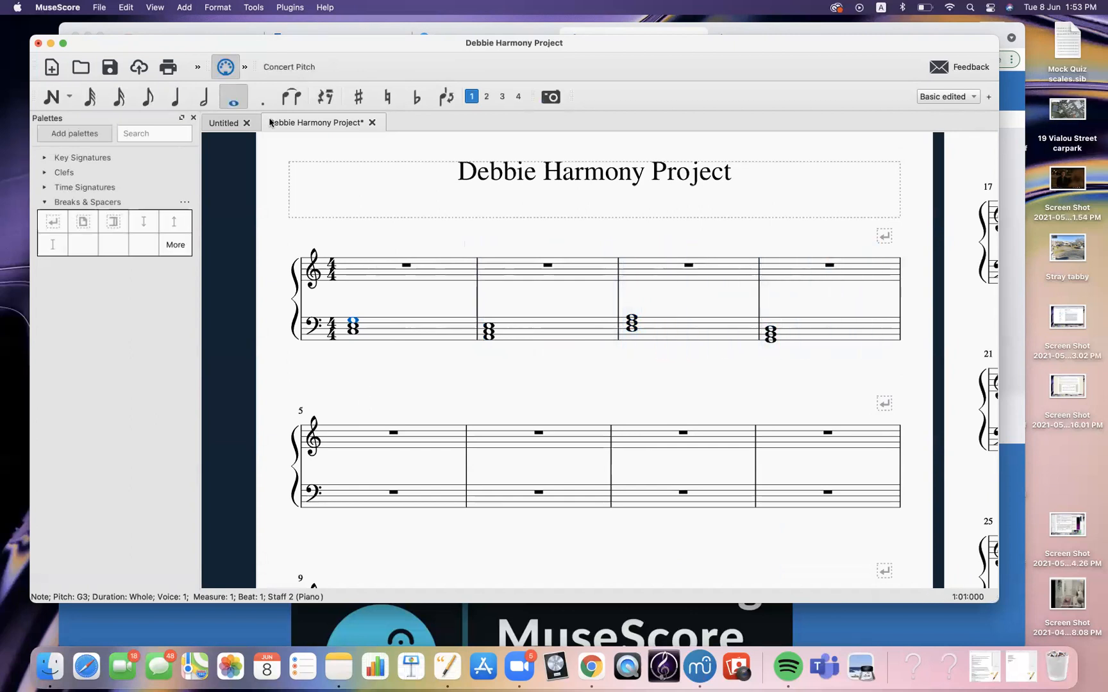
Switch to half-note input and enter half notes C4 and E4 in the treble staff's first measure
left_click_drag(236, 47, 277, 43)
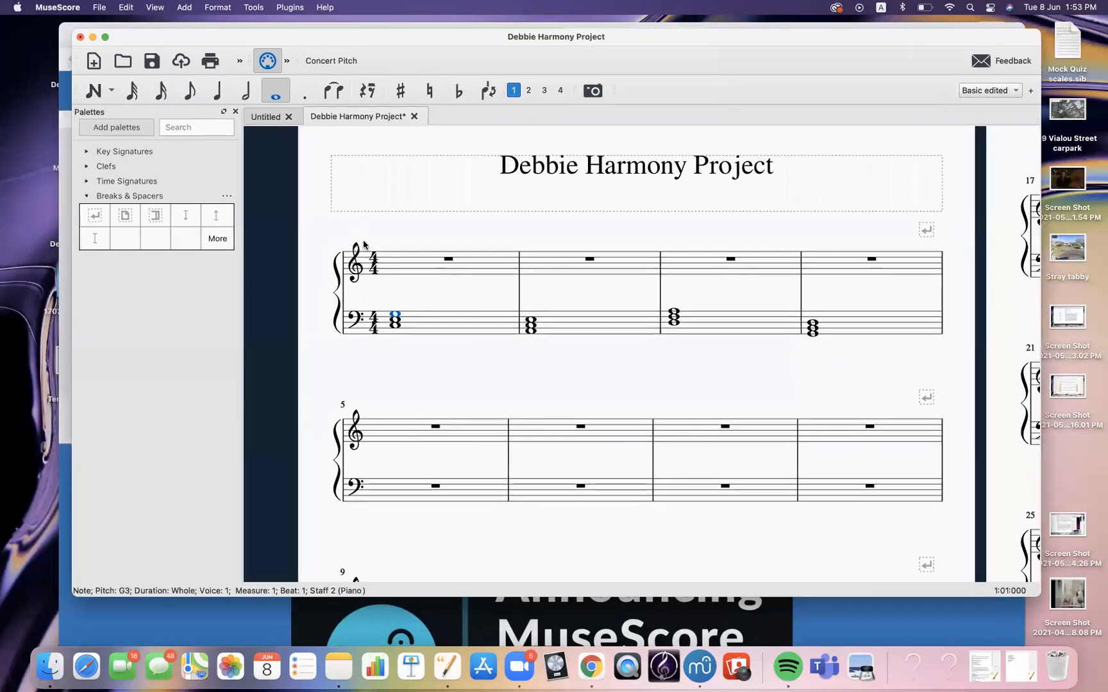
key("Escape")
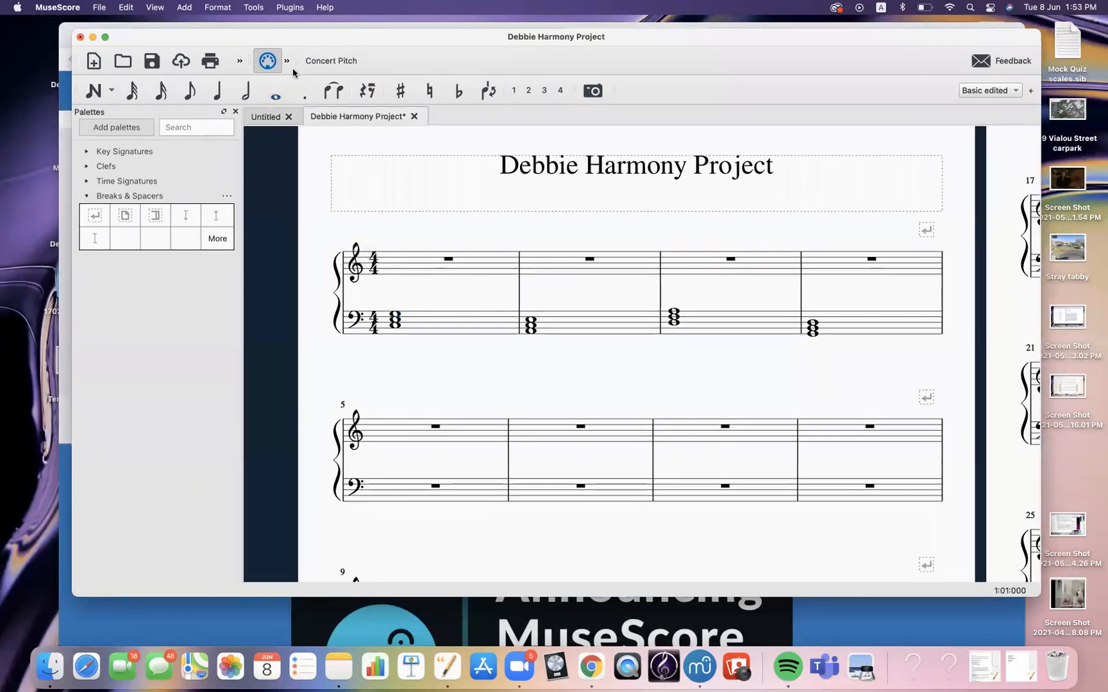
left_click(255, 99)
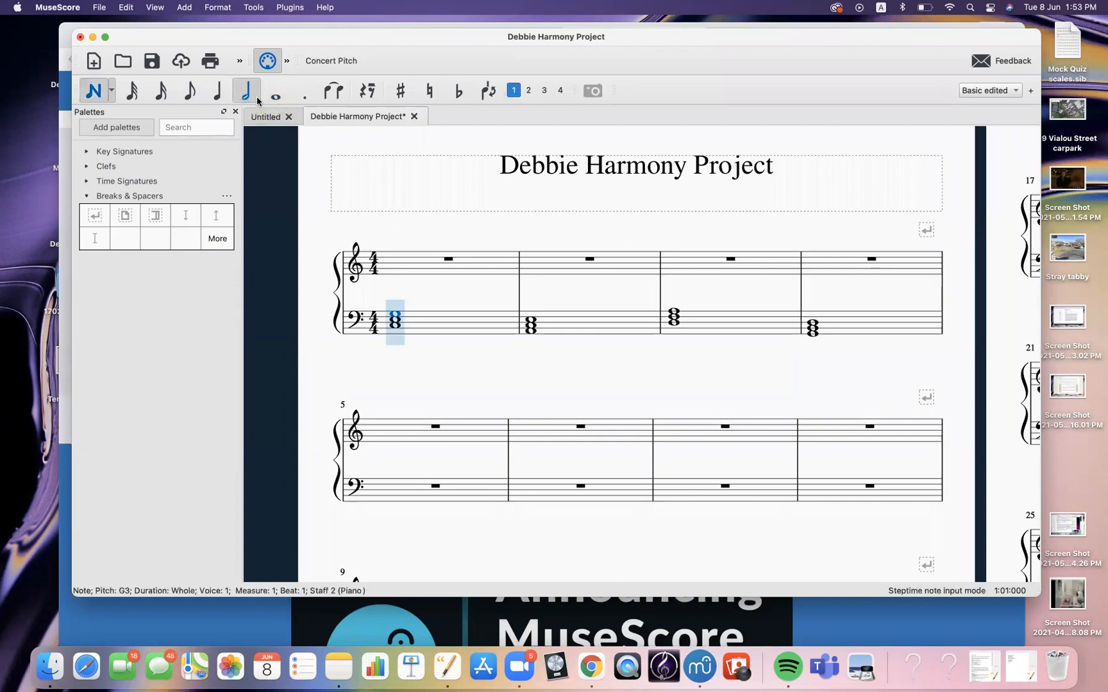
left_click(398, 281)
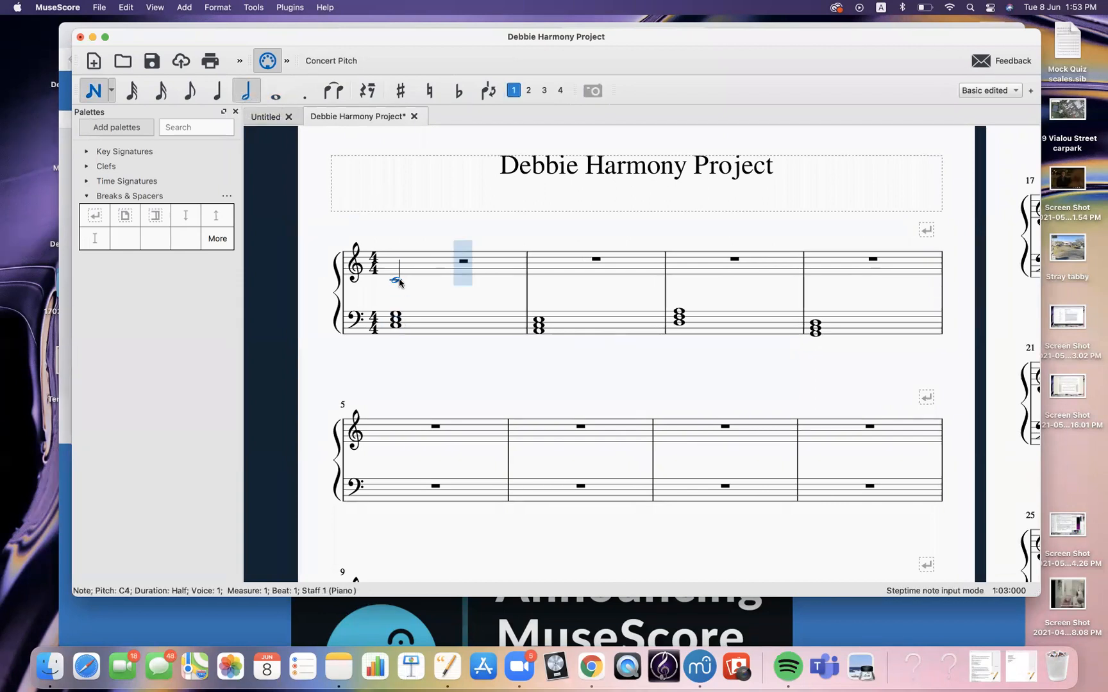
left_click(466, 273)
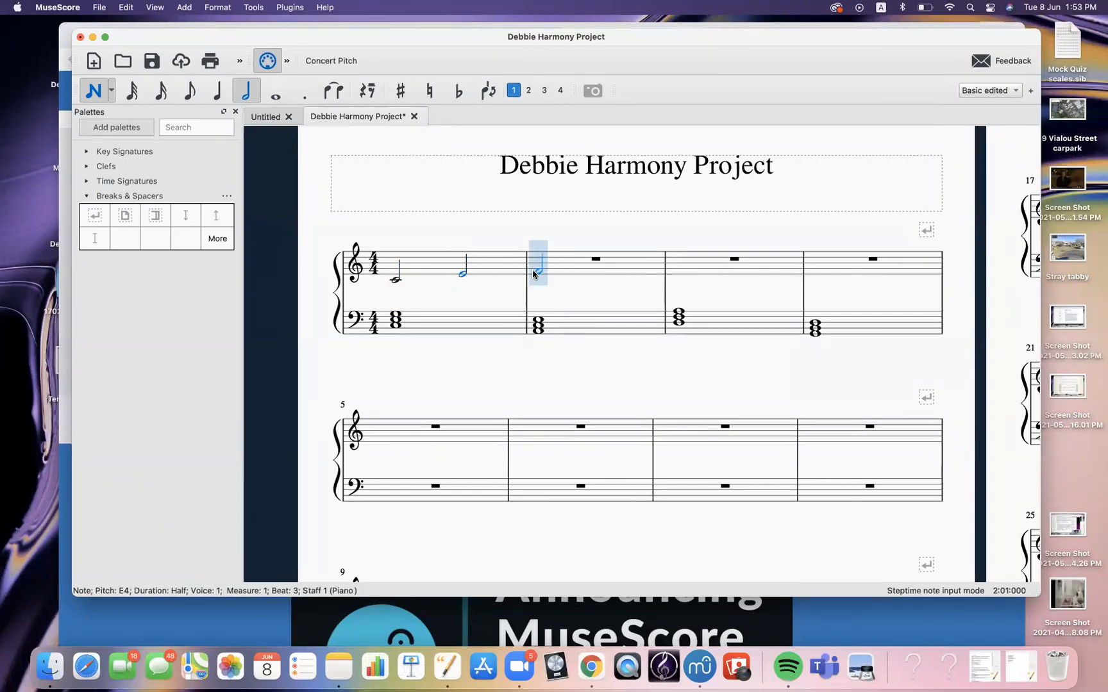
Enter half notes in the second and third treble measures, ending on D4, and leave note input
left_click(533, 275)
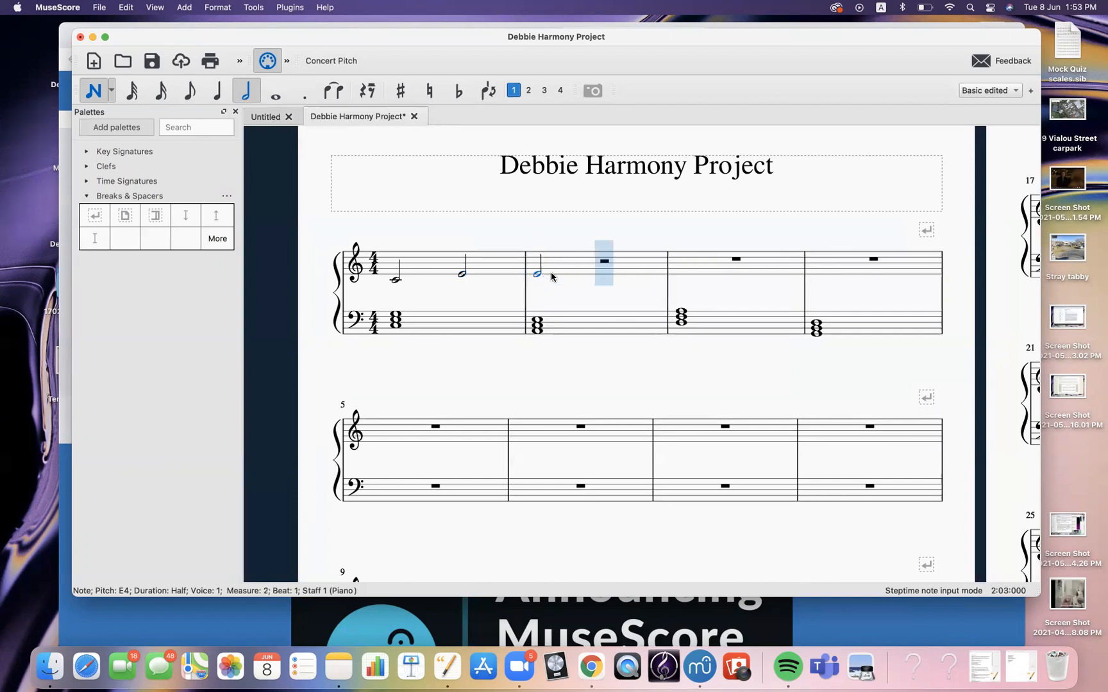
left_click(614, 268)
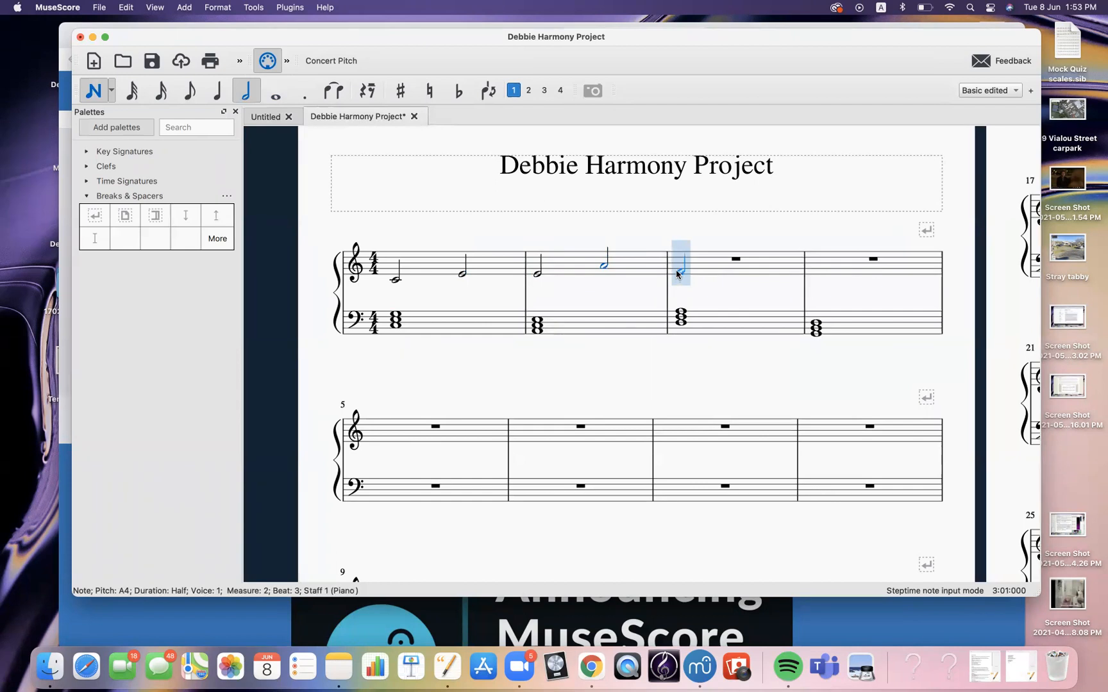
left_click(676, 271)
left_click(744, 277)
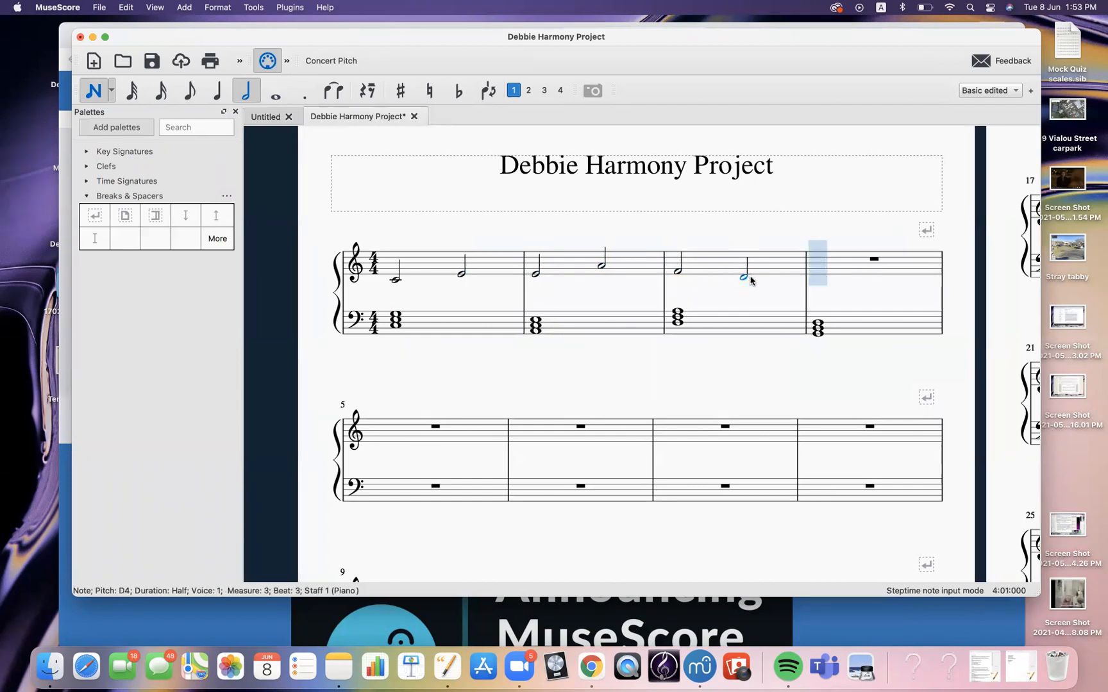
key("Escape")
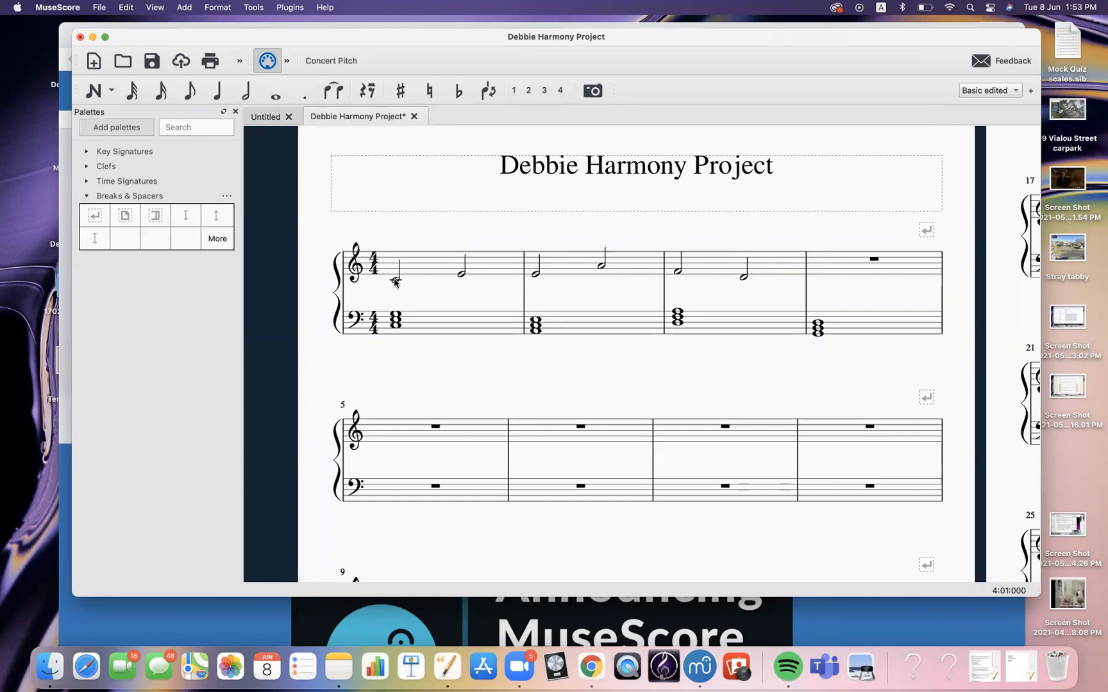
Delete the second half note in the first treble measure and undo the deletion
left_click(461, 275)
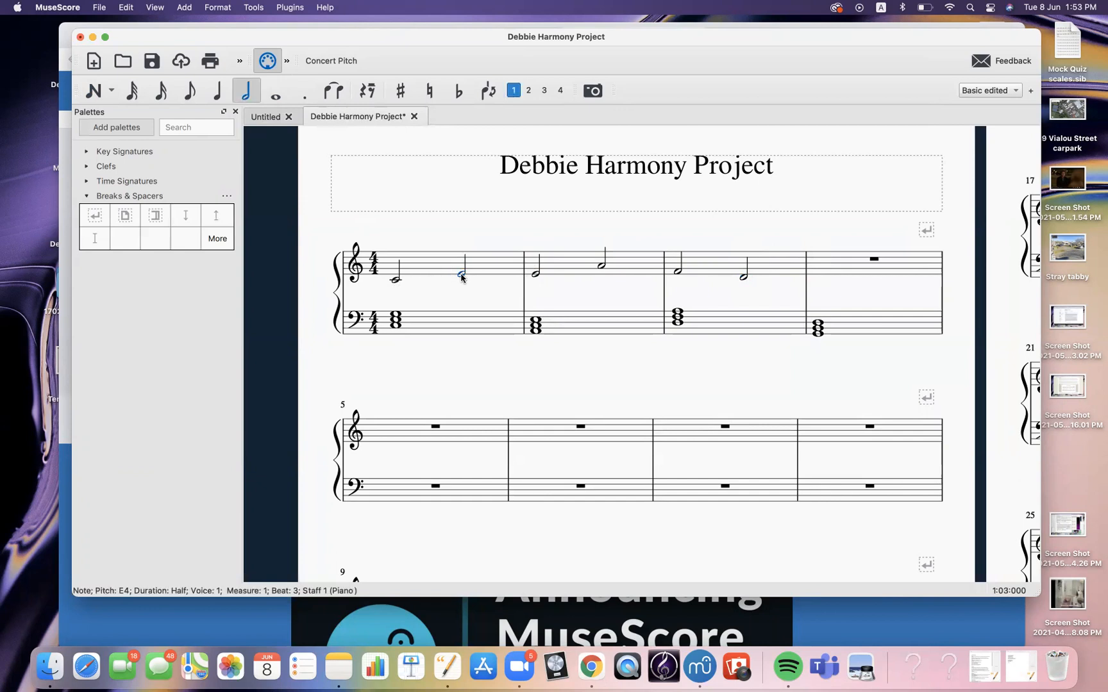
key("Delete")
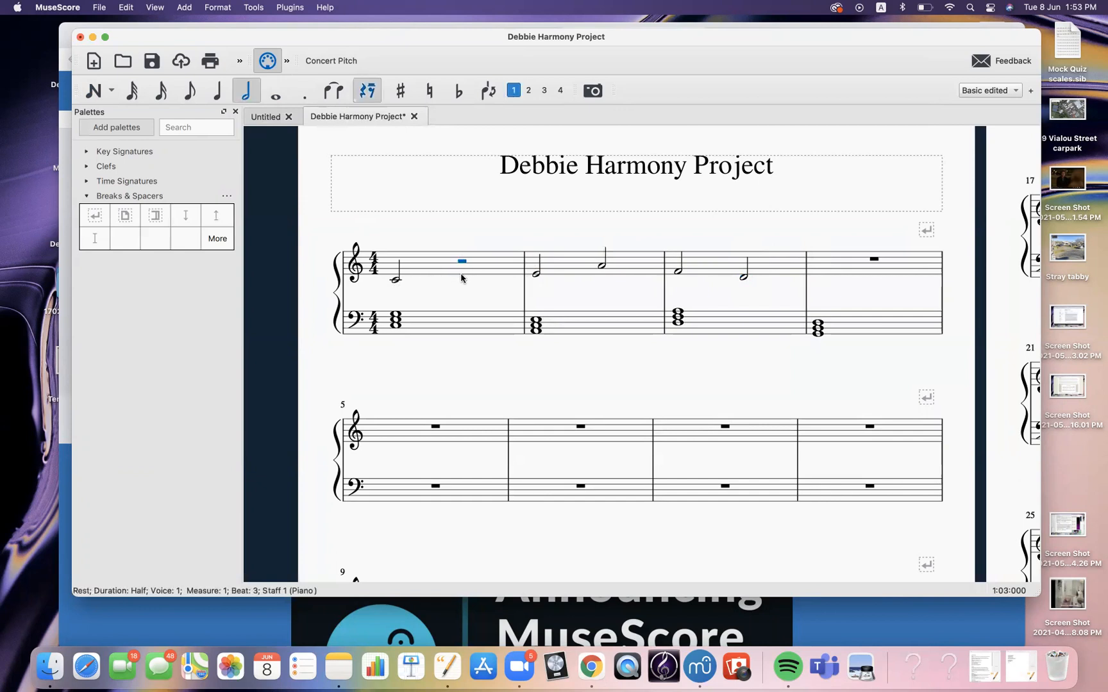
left_click(459, 293)
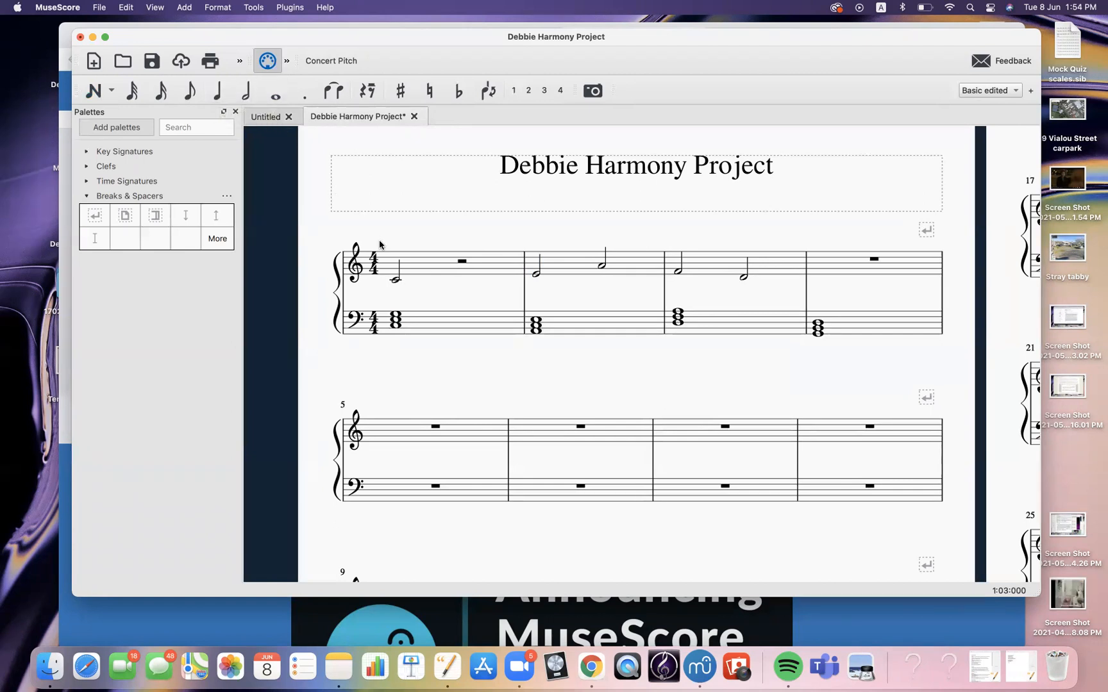
key("super+z")
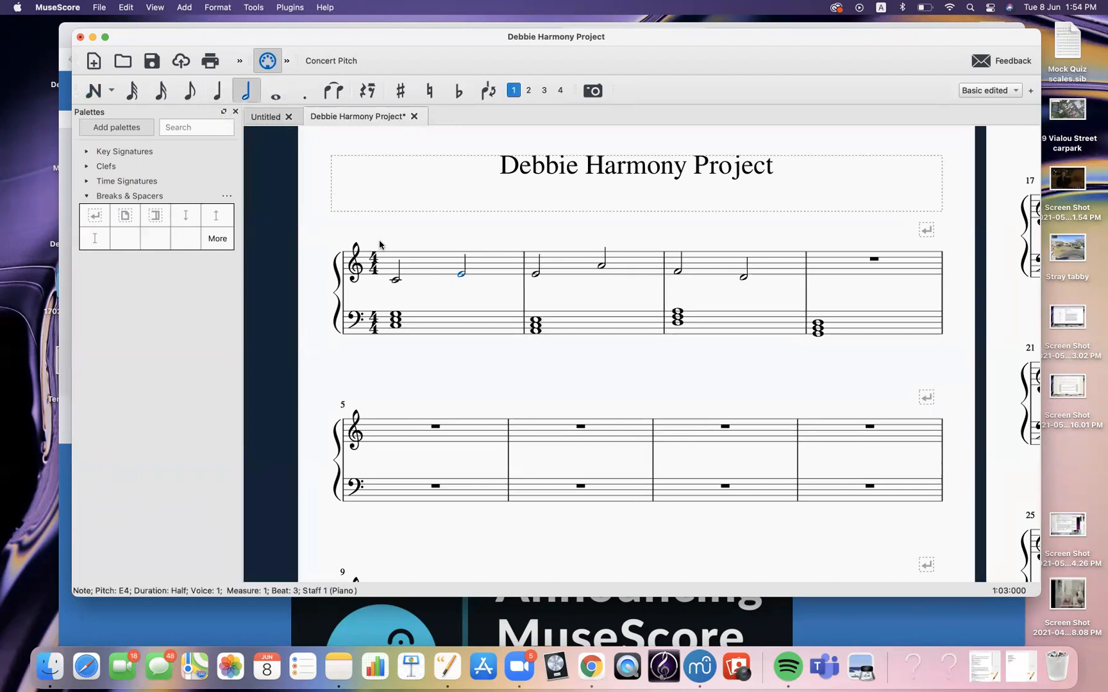
Shorten the E4 half note in the first treble measure to a quarter note
left_click(474, 294)
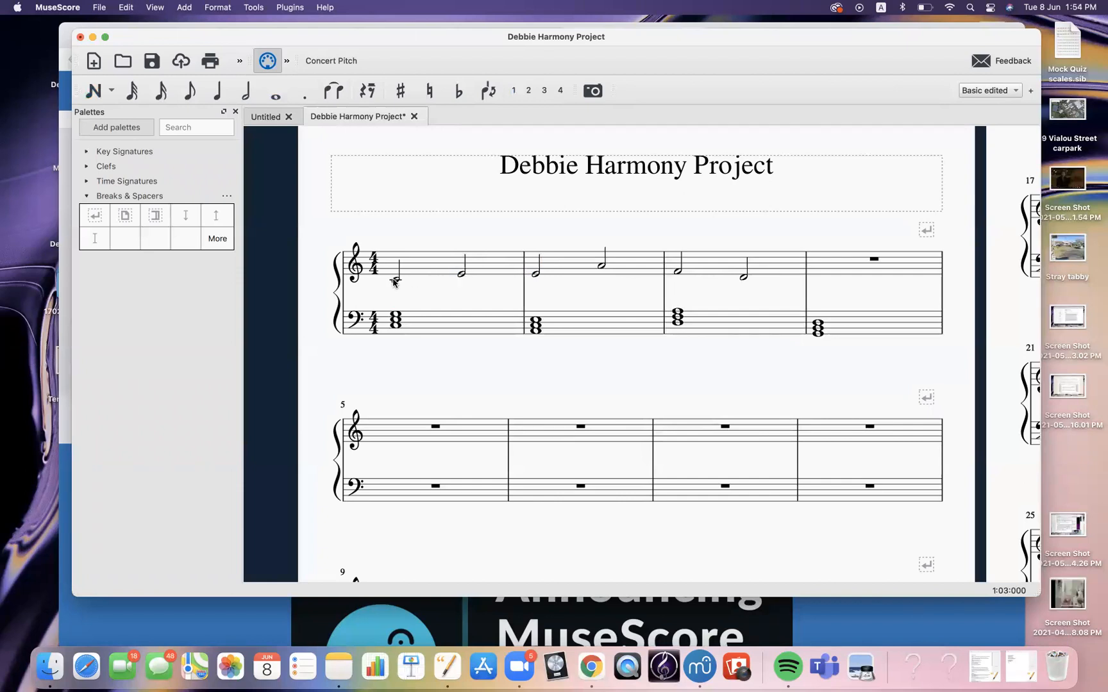
left_click(460, 275)
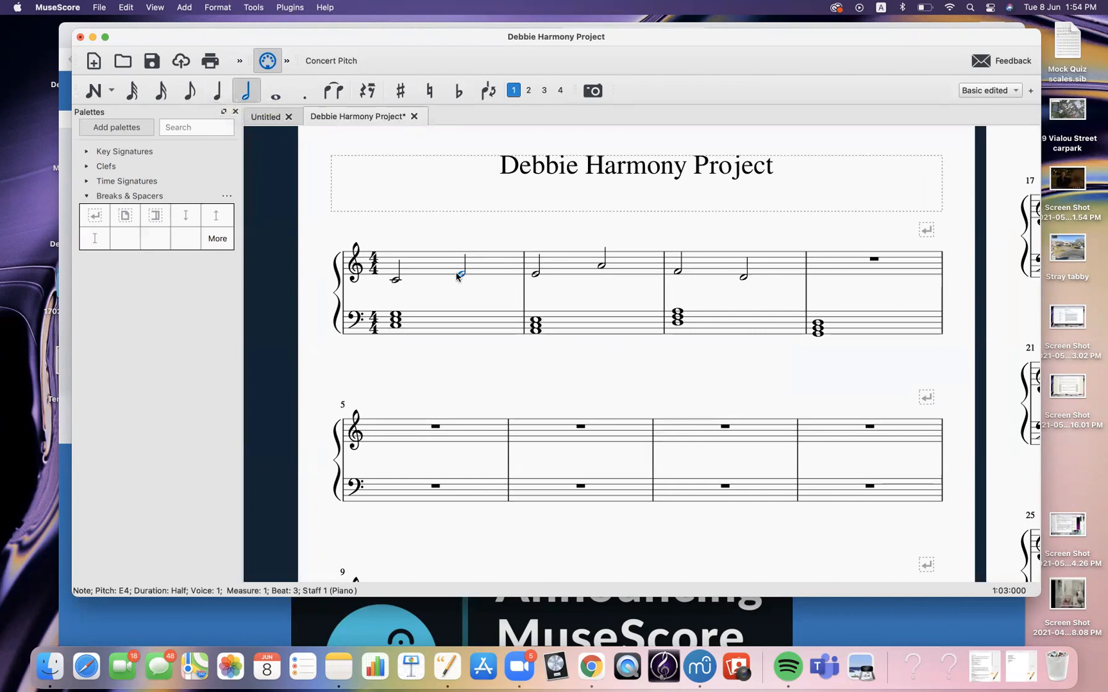
left_click(218, 93)
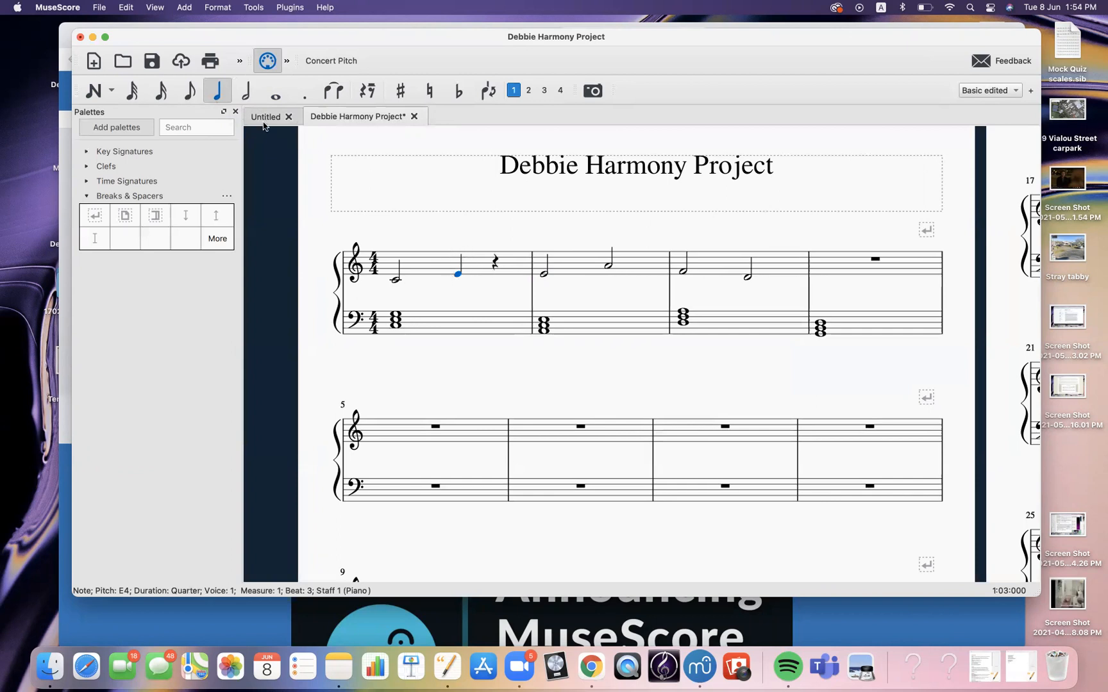
key("Escape")
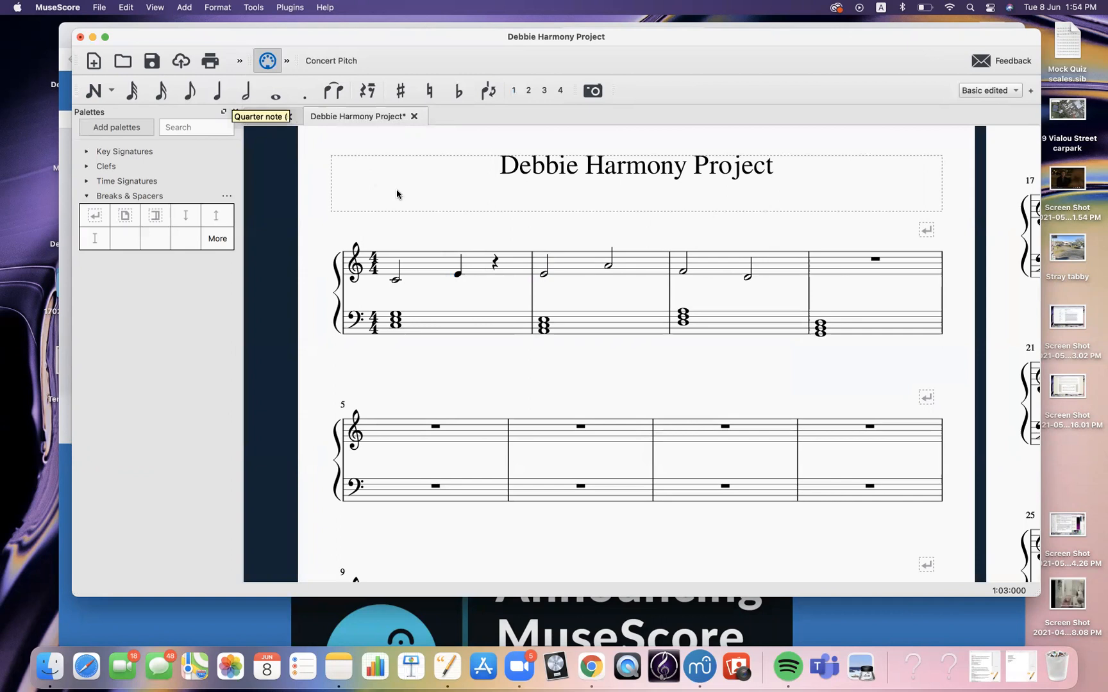
Fill the last beat of the first treble measure with eighth notes F4 and G4
left_click(457, 275)
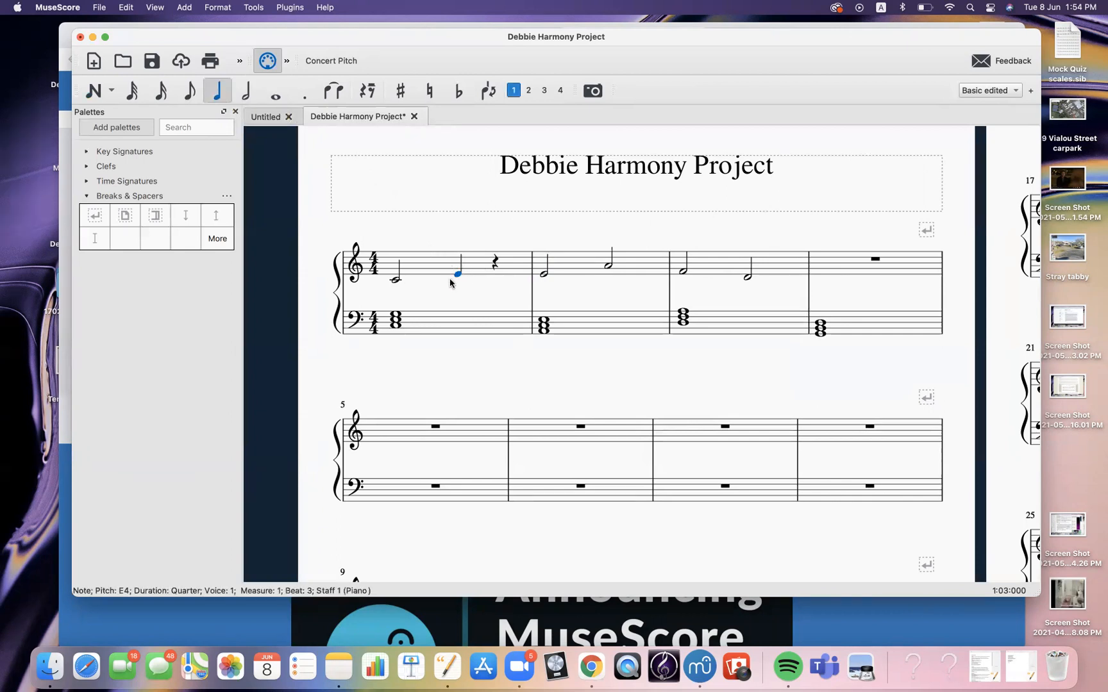
key("Escape")
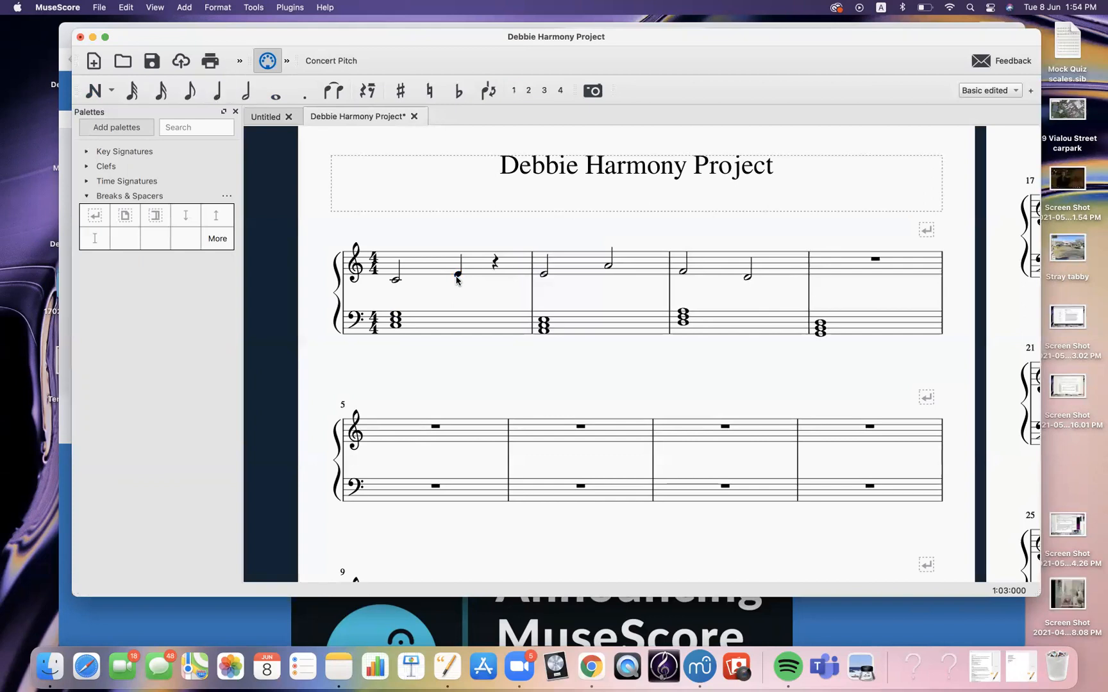
left_click(189, 93)
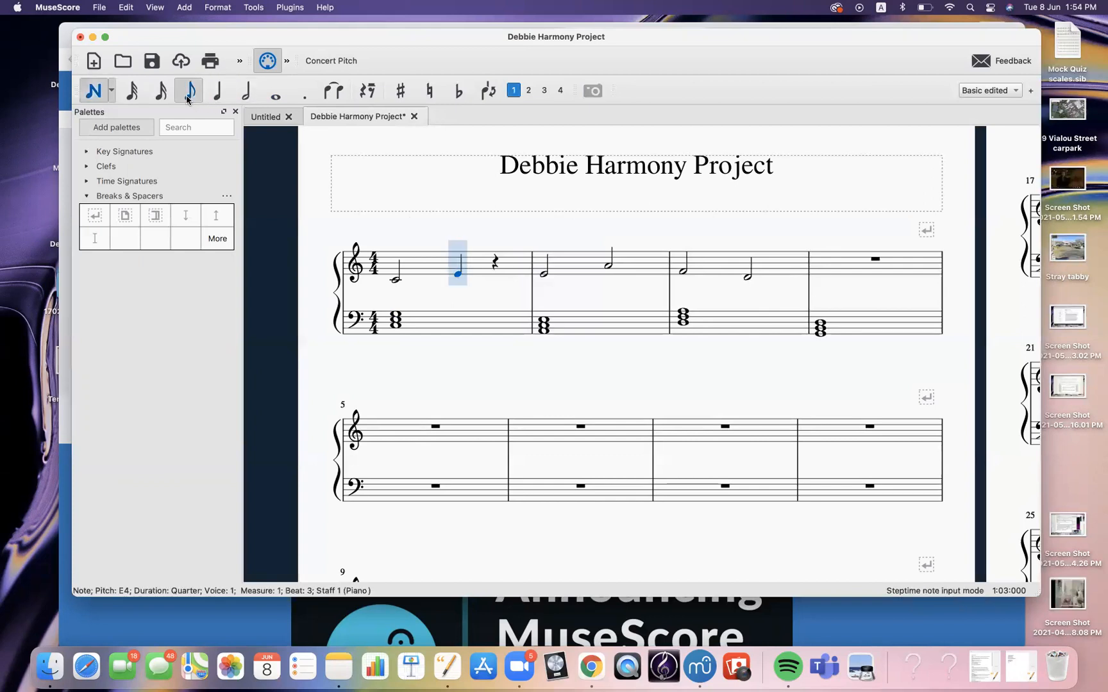
left_click(495, 273)
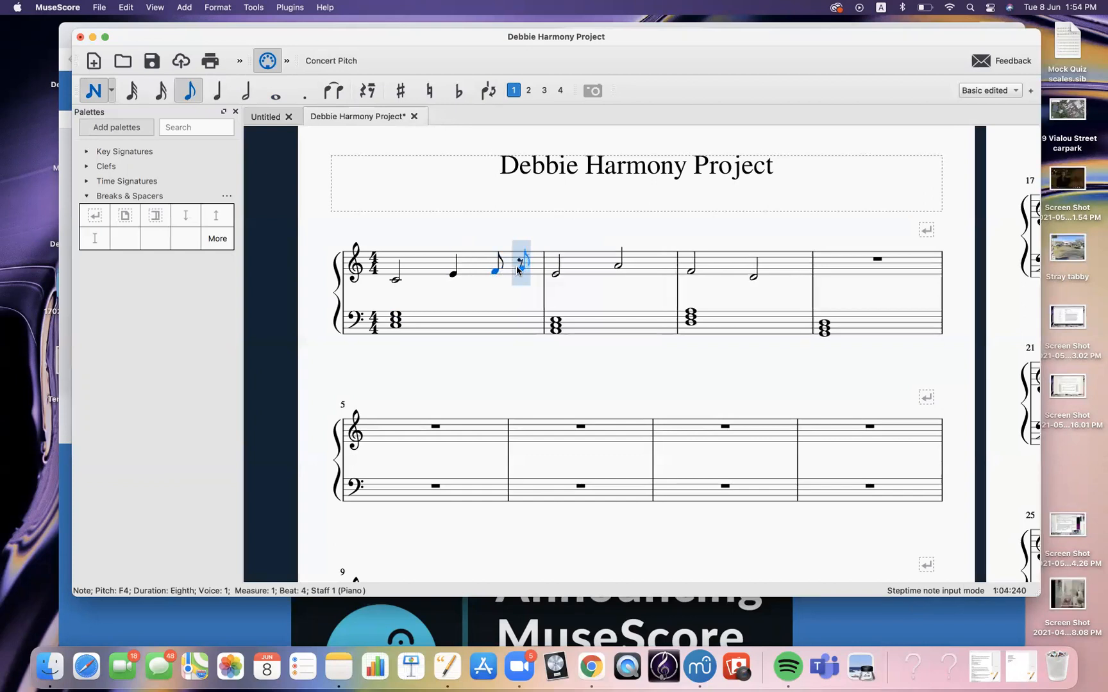
left_click(518, 271)
key("Escape")
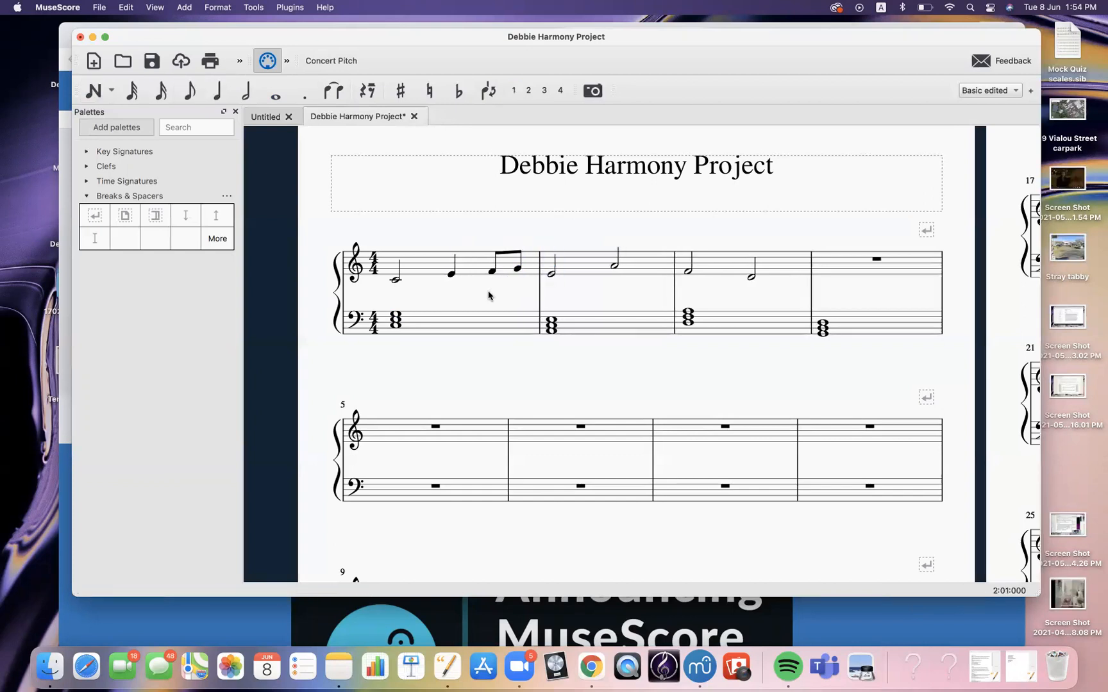
Play back the melody starting from the first treble note
left_click(396, 282)
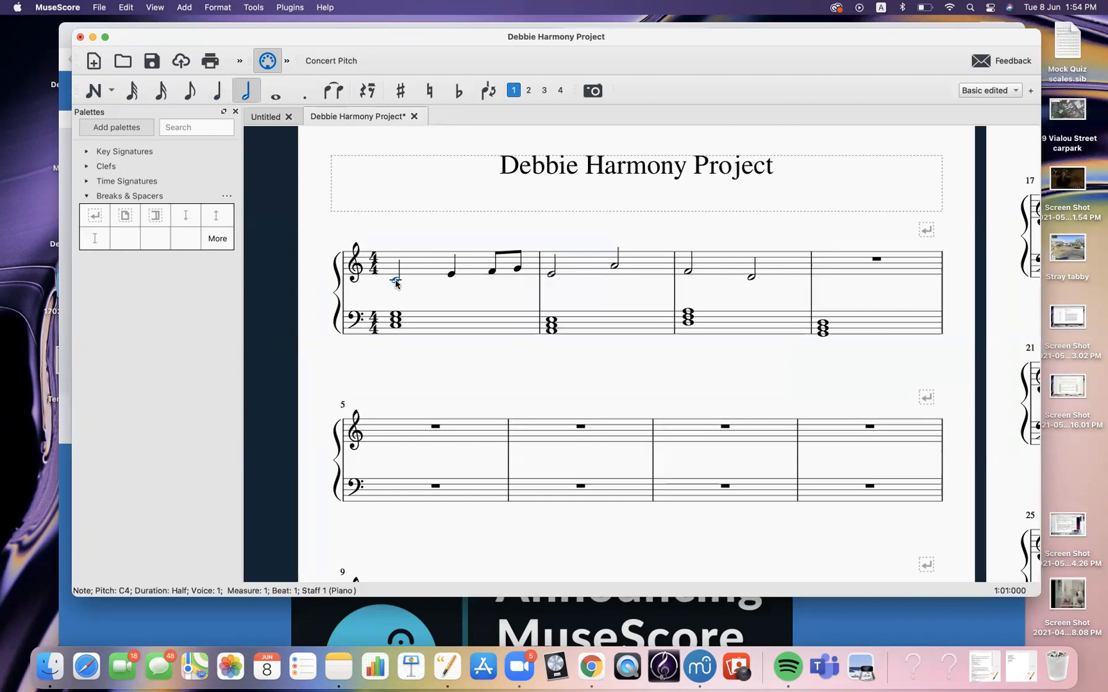
key("space")
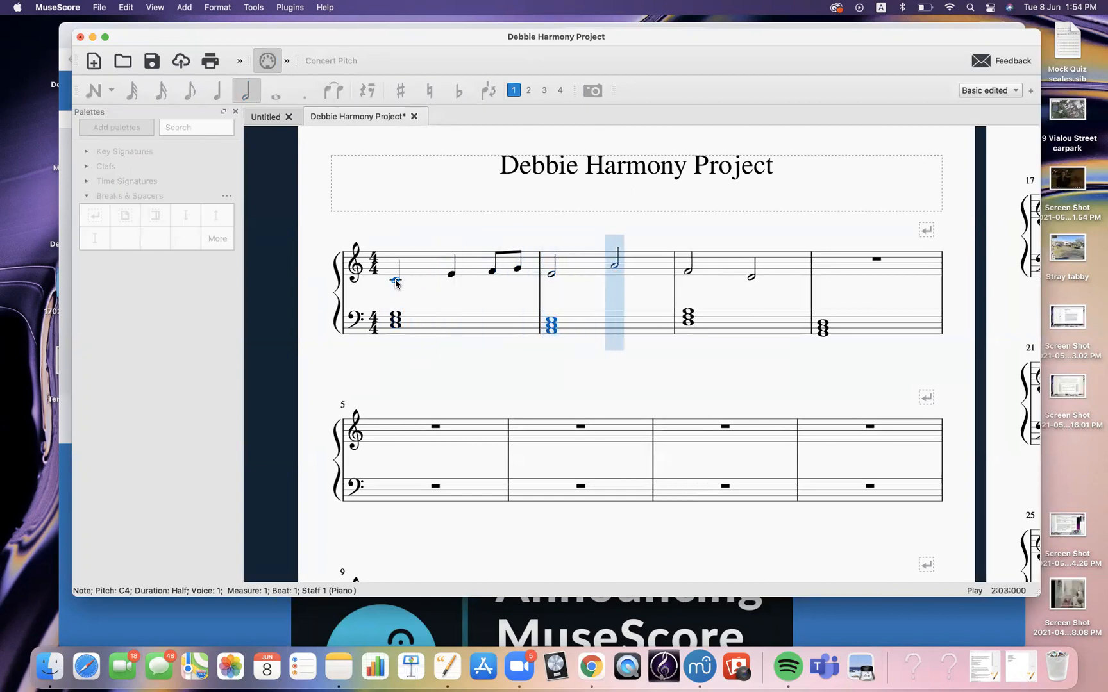
key("space")
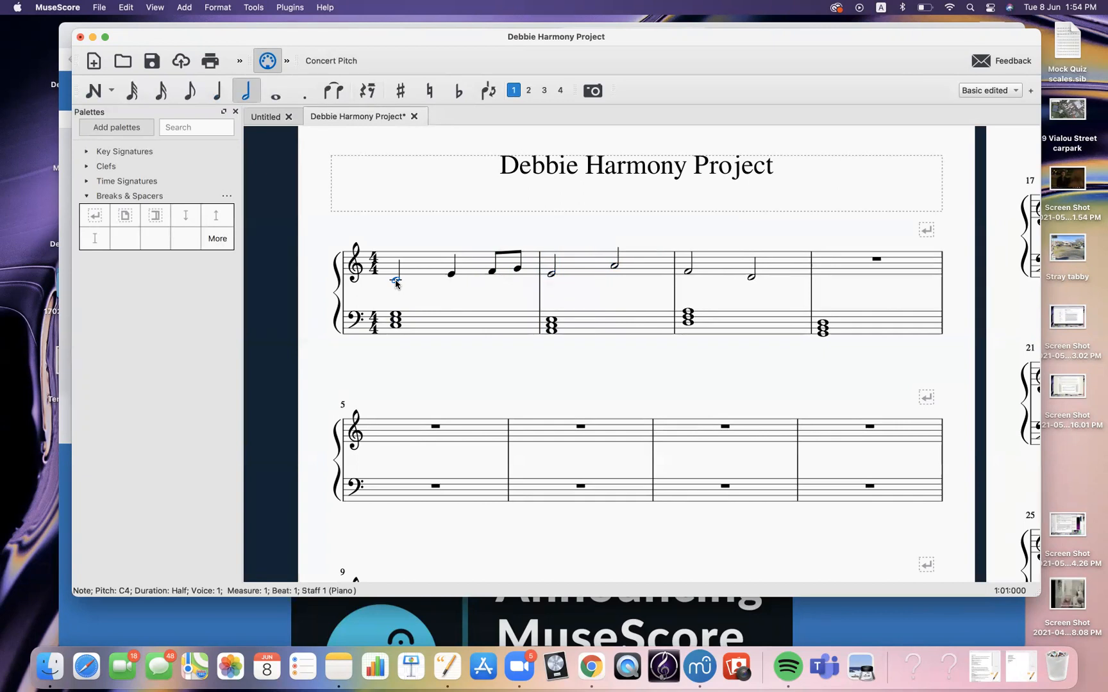
left_click(553, 275)
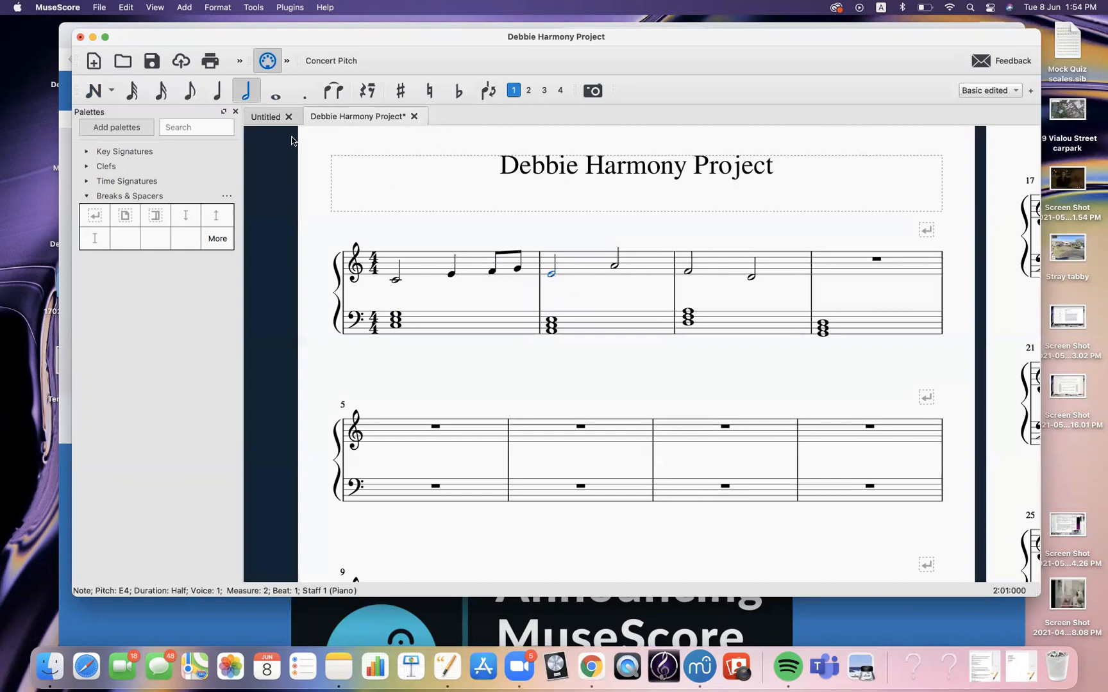
Shorten the E4 half note in the second treble measure to a quarter note and fill beat 2 with eighth notes F4 and G4
left_click(220, 96)
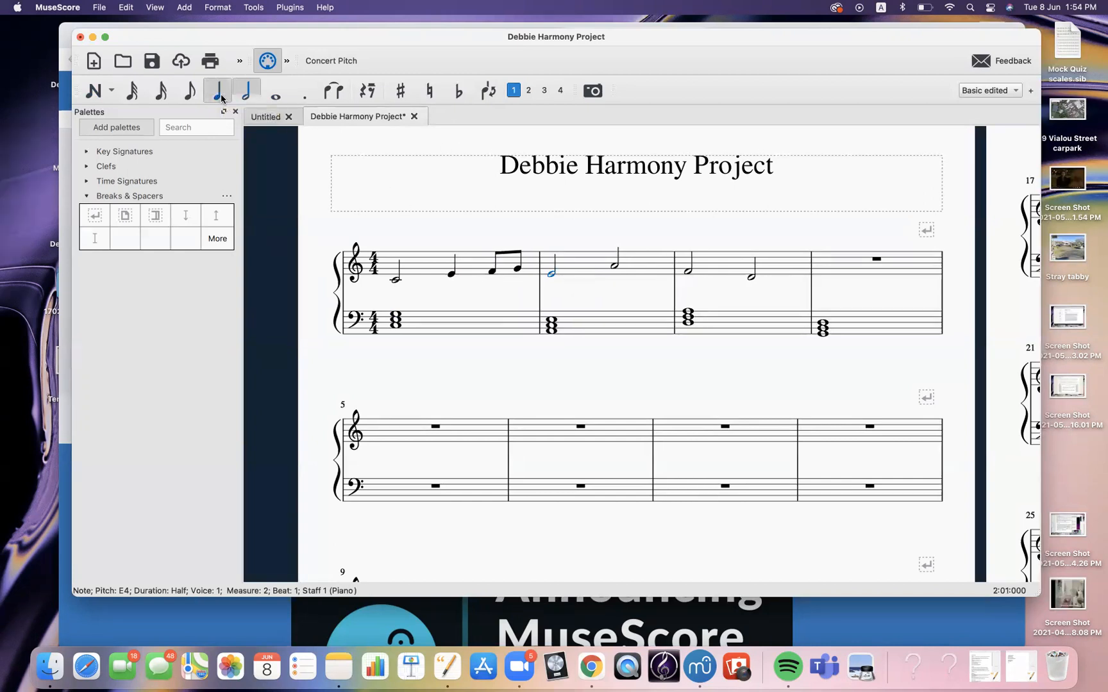
left_click(588, 281)
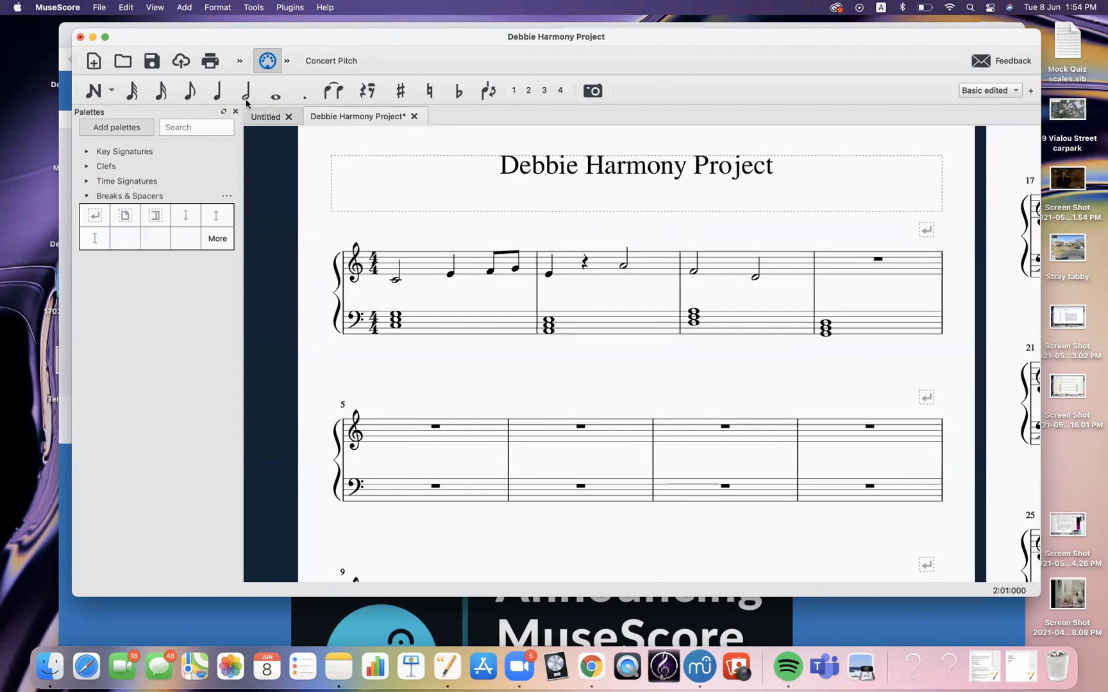
left_click(190, 97)
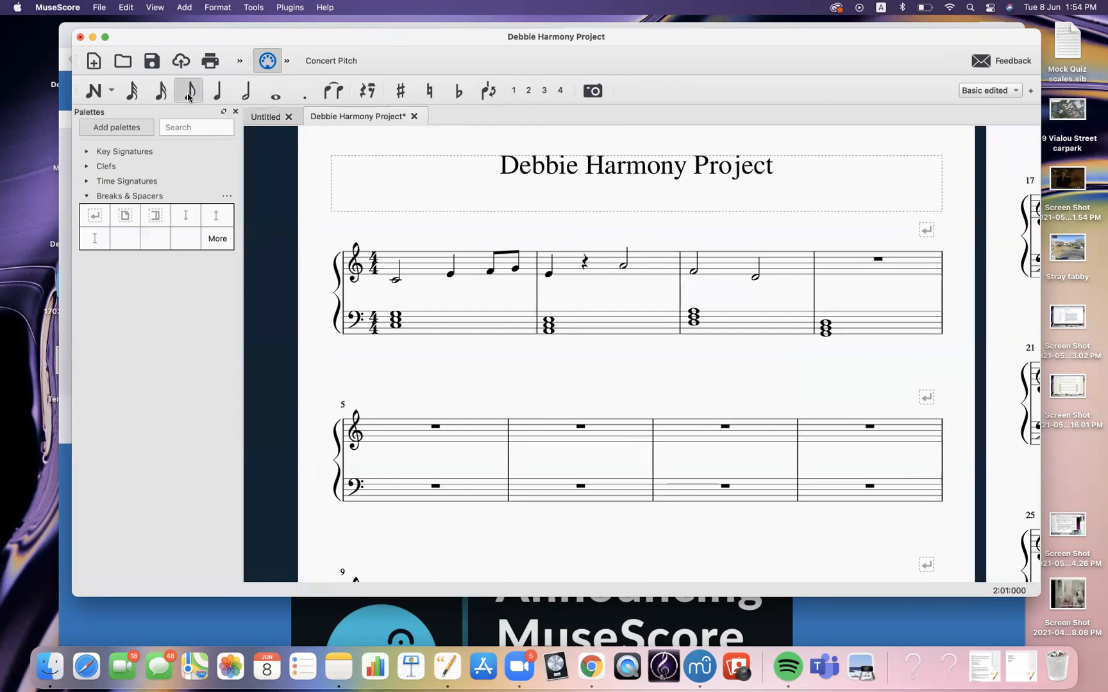
left_click(586, 273)
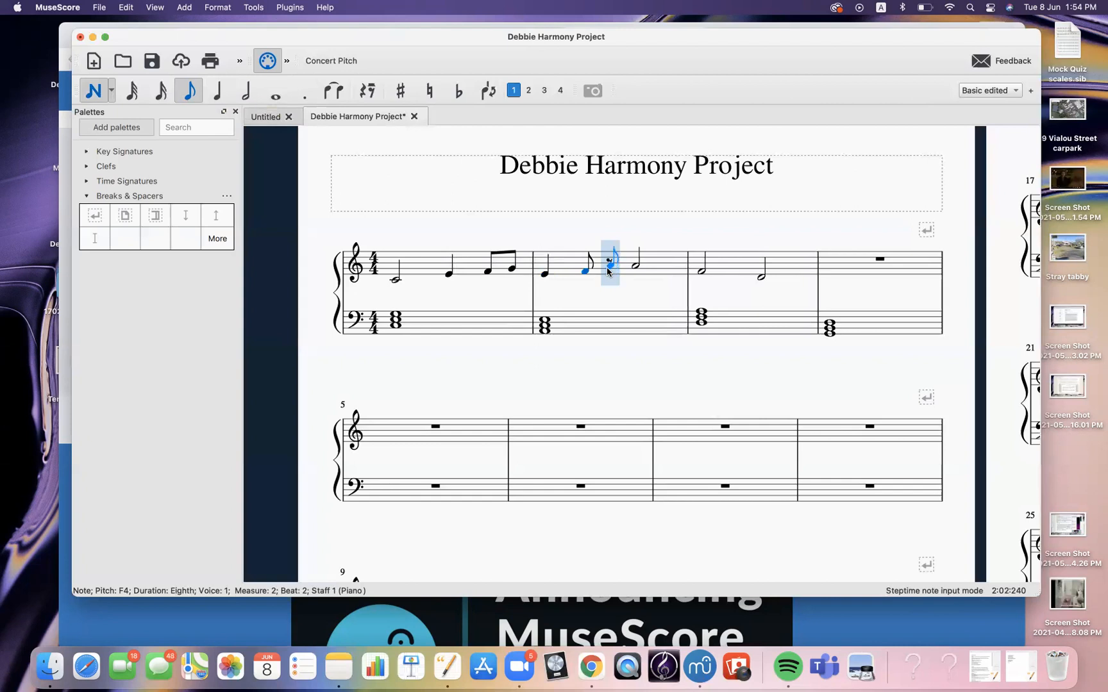
left_click(608, 272)
key("Escape")
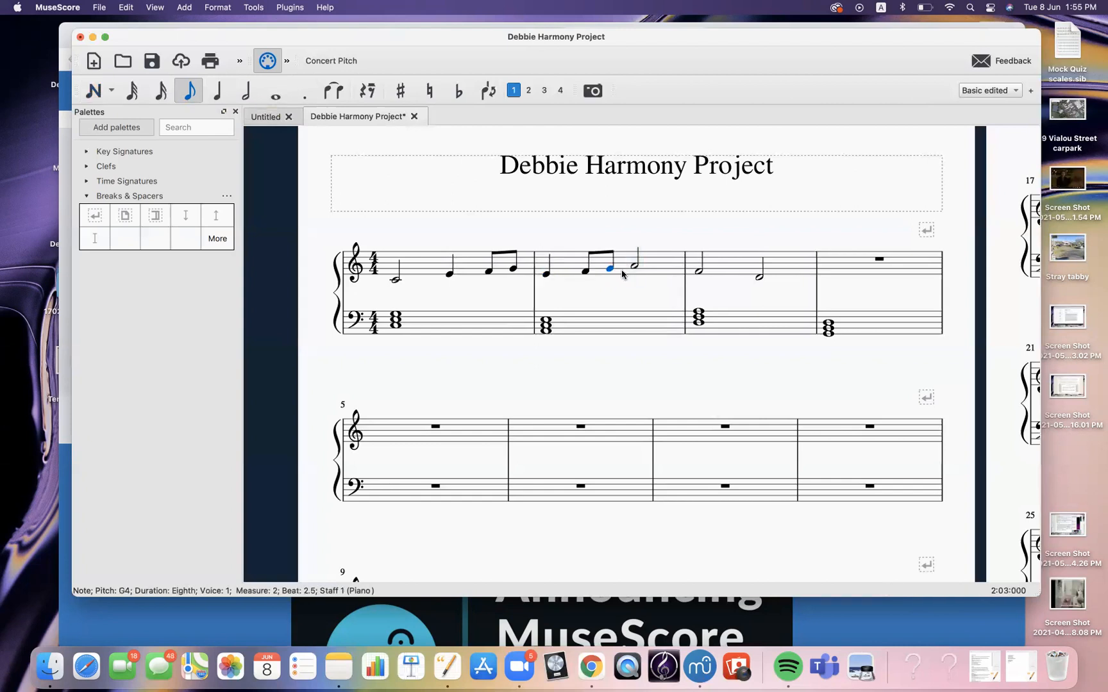
key("Escape")
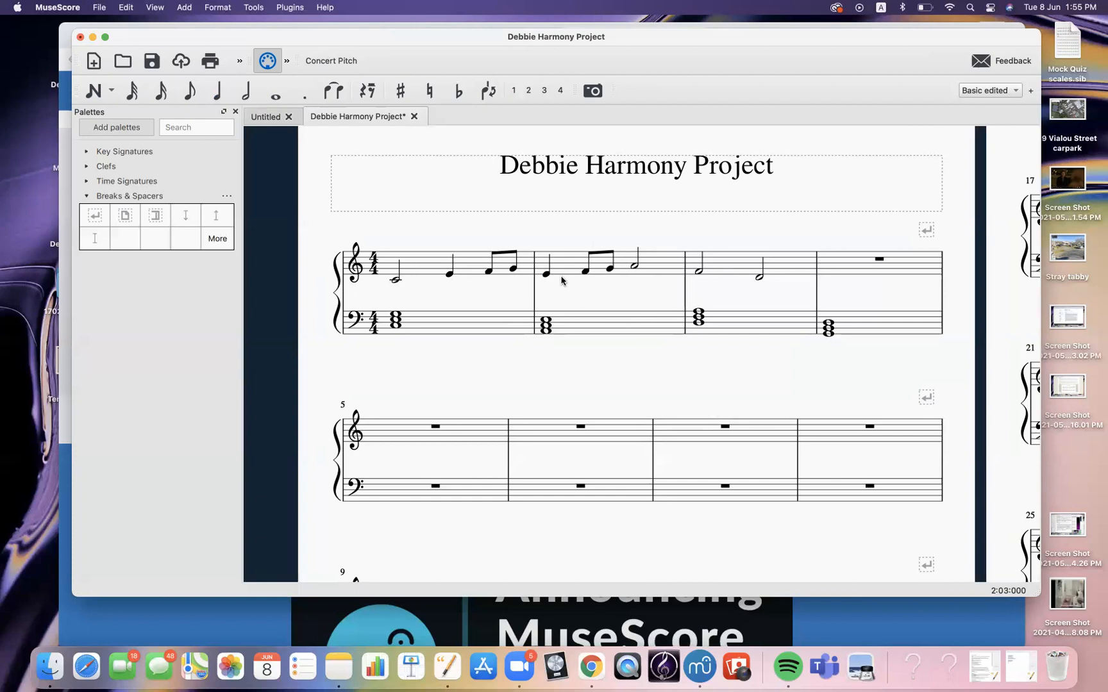
Play back the score from the first treble note to hear the revised melody
left_click(395, 280)
key("space")
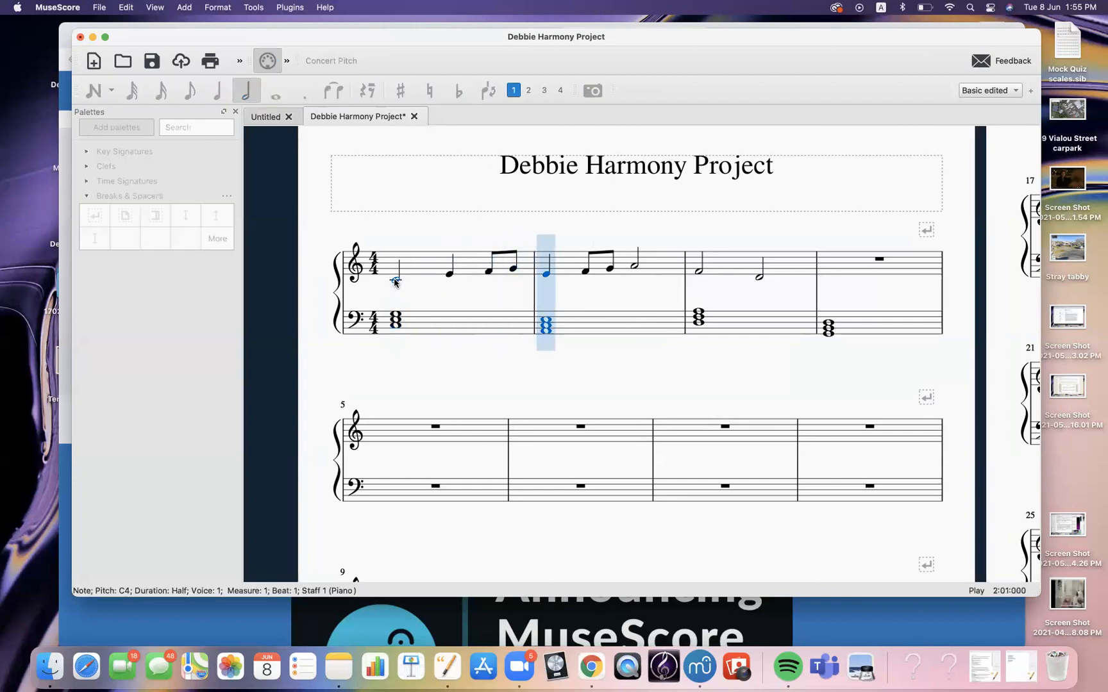
key("space")
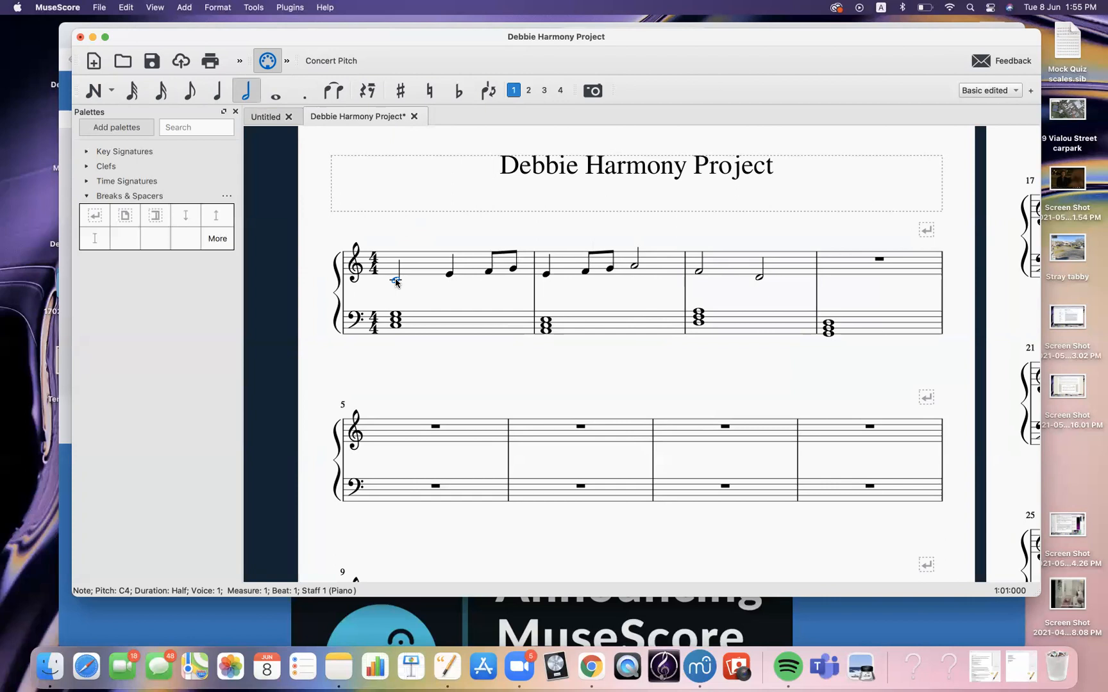
left_click(419, 288)
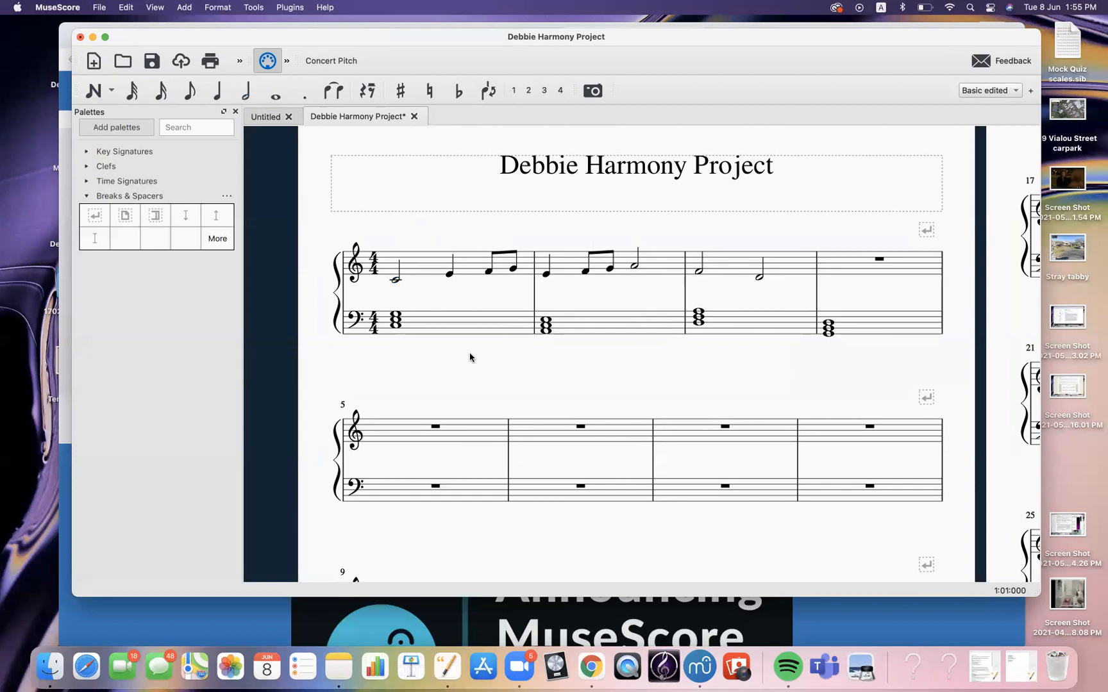
scroll(469, 357, "down", 2)
scroll(470, 358, "right", 1)
scroll(455, 346, "up", 2)
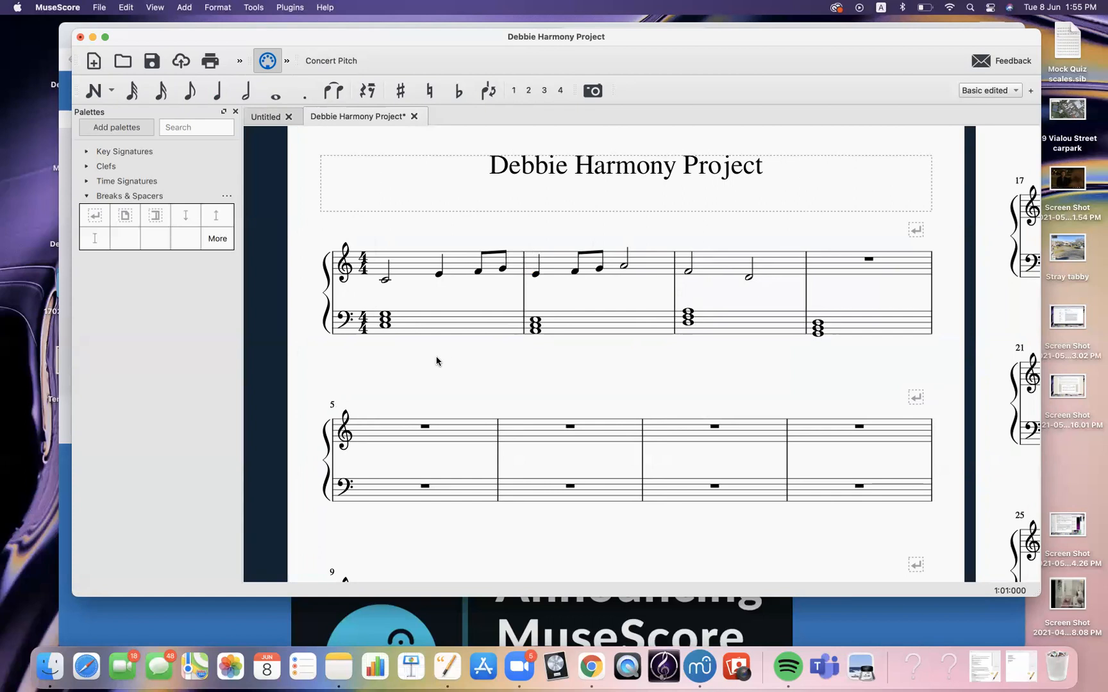
left_click(99, 7)
left_click(121, 100)
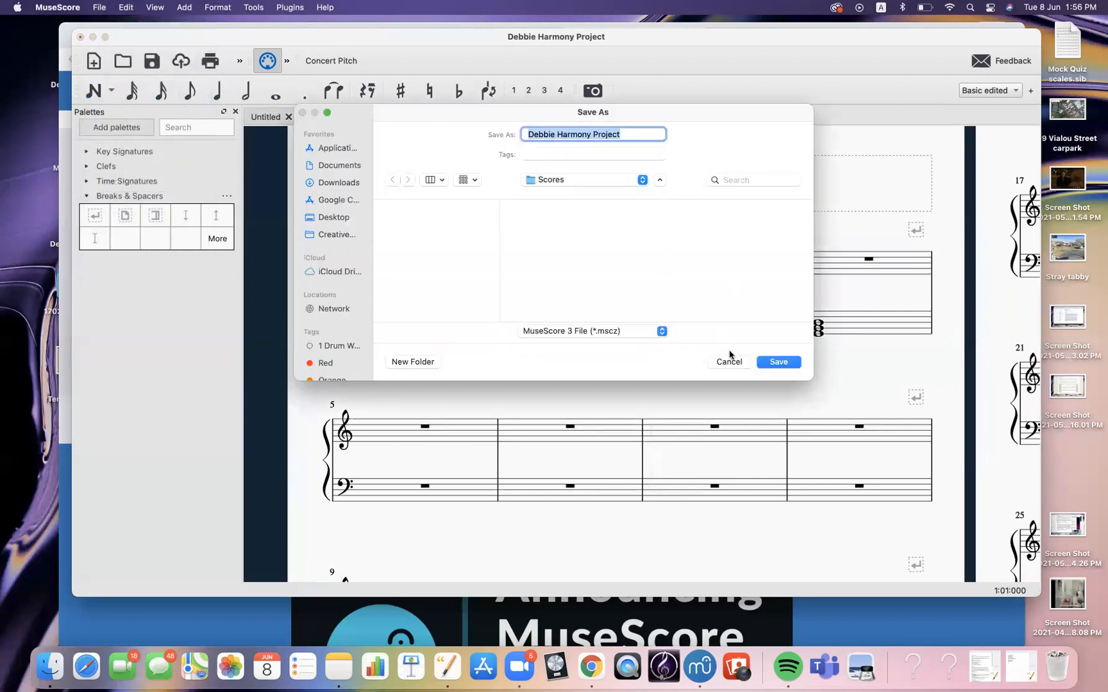
left_click(729, 362)
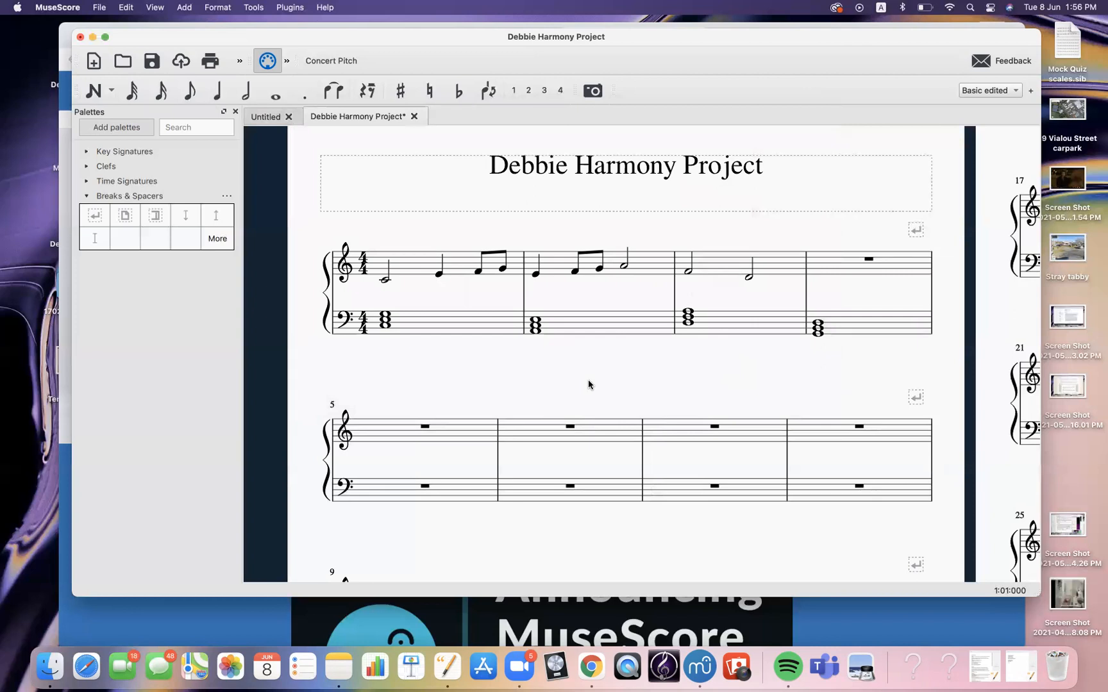
left_click_drag(658, 40, 633, 37)
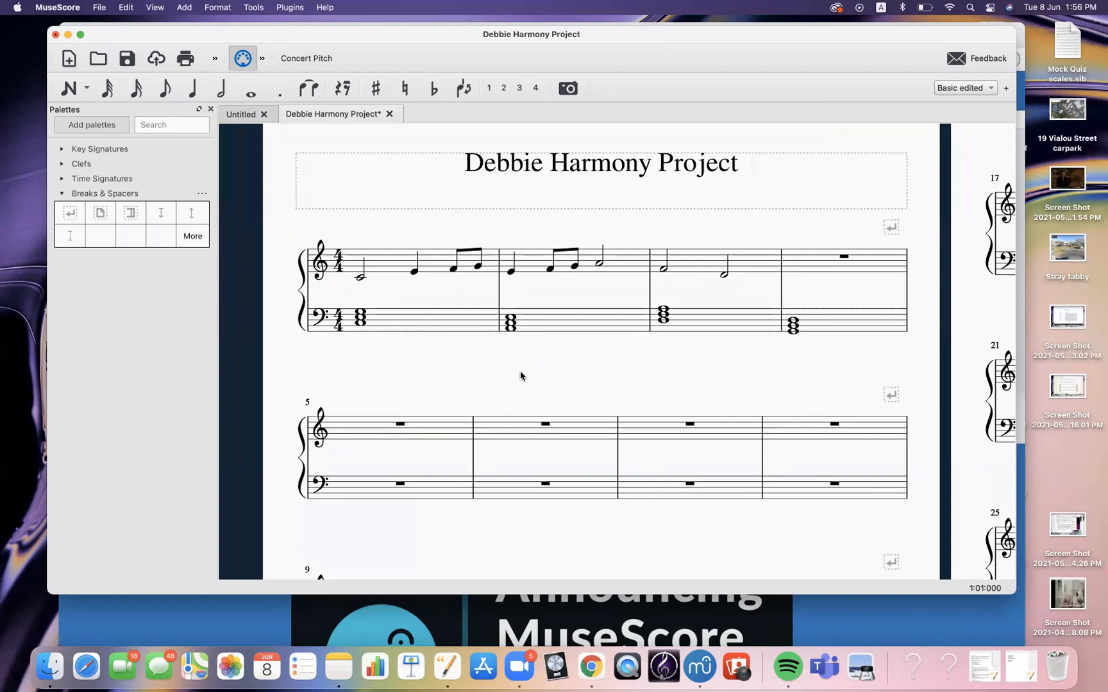
left_click(135, 94)
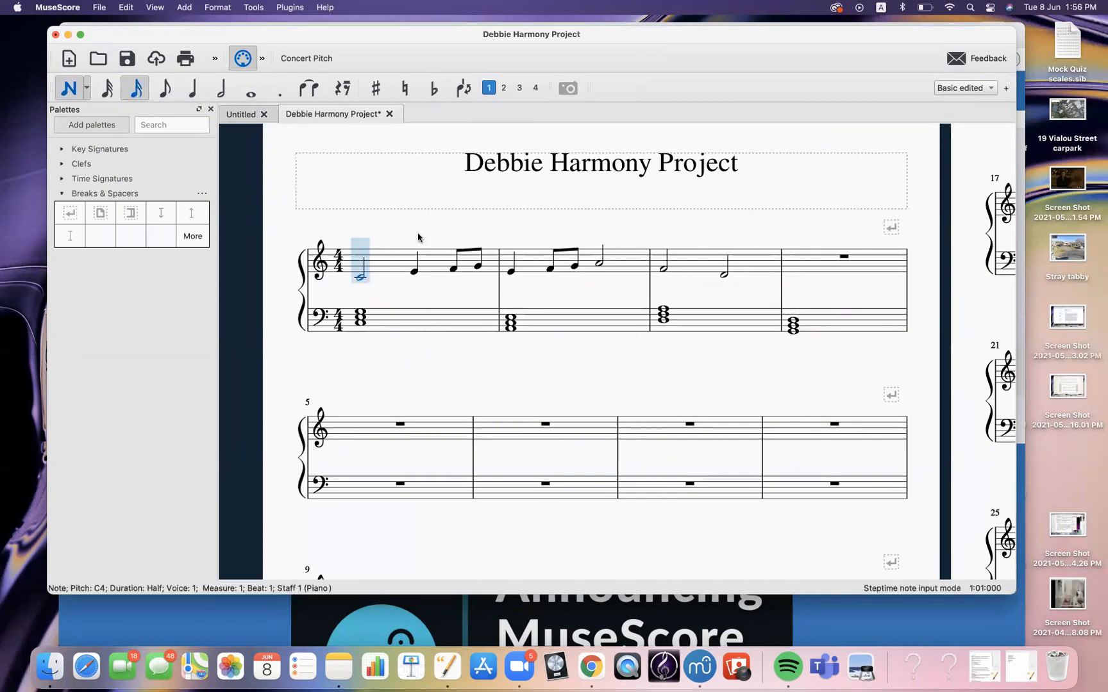
key("Escape")
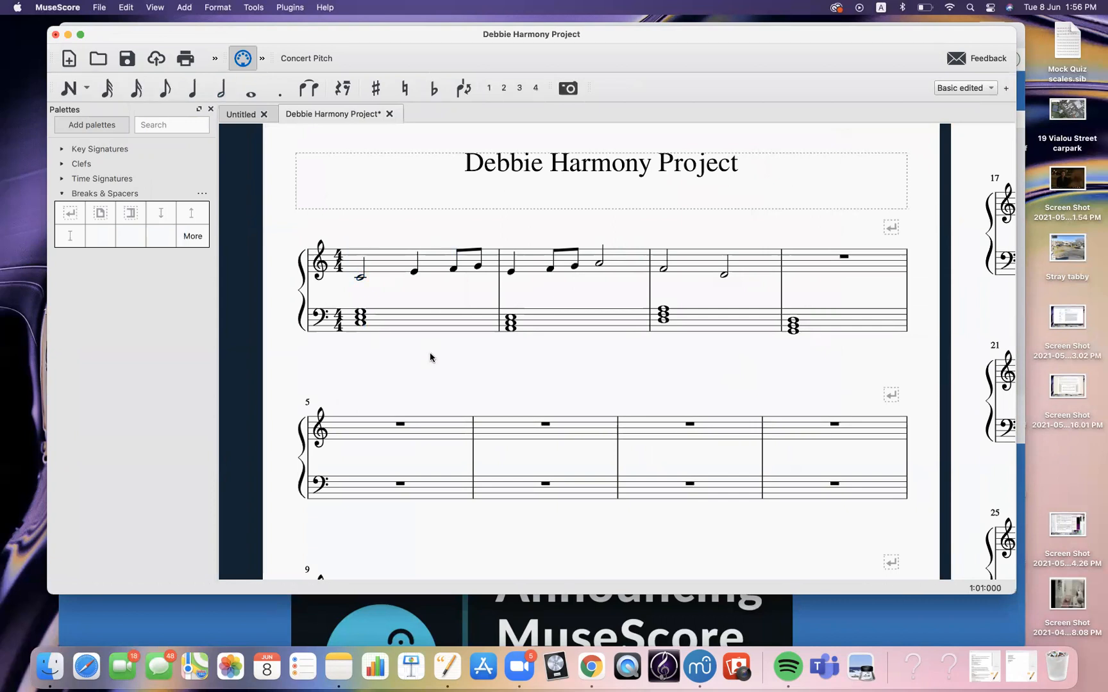